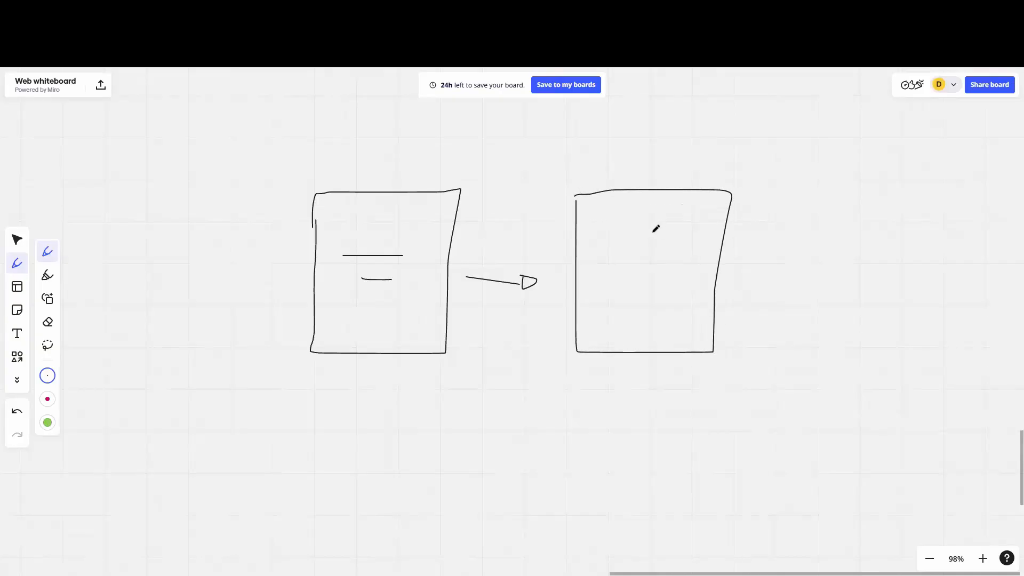
Step: Write an S in the second page box, then draw an arrow leading to a third box lettered CK
mouse_move(628, 233)
left_mouse_down()
mouse_move(623, 243)
mouse_move(639, 253)
left_mouse_up()
key("ctrl+z")
left_click_drag(662, 248, 630, 275)
mouse_move(721, 274)
left_mouse_down()
mouse_move(772, 268)
mouse_move(758, 277)
left_mouse_up()
mouse_move(812, 201)
left_mouse_down()
mouse_move(822, 346)
mouse_move(944, 293)
mouse_move(855, 187)
mouse_move(810, 197)
left_mouse_up()
mouse_move(851, 242)
left_mouse_down()
mouse_move(862, 272)
mouse_move(878, 278)
mouse_move(883, 255)
mouse_move(899, 270)
left_mouse_up()
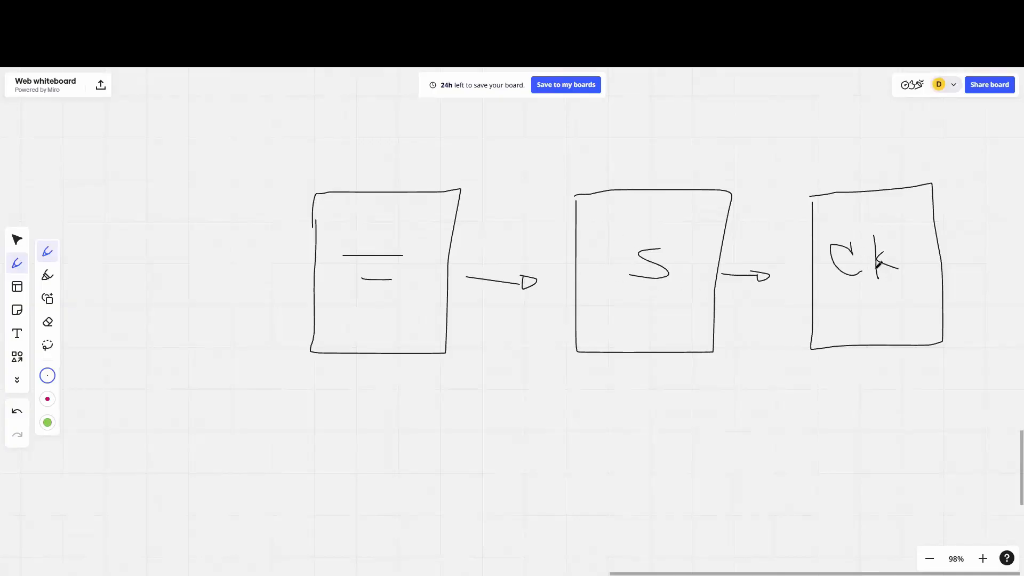
Step: Draw a row of five envelope symbols beneath the three page boxes and leave drawing mode
mouse_move(382, 409)
left_mouse_down()
mouse_move(447, 462)
mouse_move(442, 400)
mouse_move(383, 408)
mouse_move(402, 452)
mouse_move(424, 415)
mouse_move(462, 420)
mouse_move(536, 460)
mouse_move(535, 403)
mouse_move(502, 447)
mouse_move(538, 400)
mouse_move(550, 454)
mouse_move(613, 427)
mouse_move(551, 405)
mouse_move(579, 440)
mouse_move(595, 401)
mouse_move(708, 451)
mouse_move(698, 401)
mouse_move(631, 401)
left_mouse_up()
mouse_move(631, 403)
left_mouse_down()
mouse_move(679, 426)
mouse_move(702, 404)
mouse_move(735, 444)
mouse_move(798, 435)
mouse_move(799, 393)
mouse_move(757, 415)
mouse_move(791, 414)
mouse_move(799, 397)
left_mouse_up()
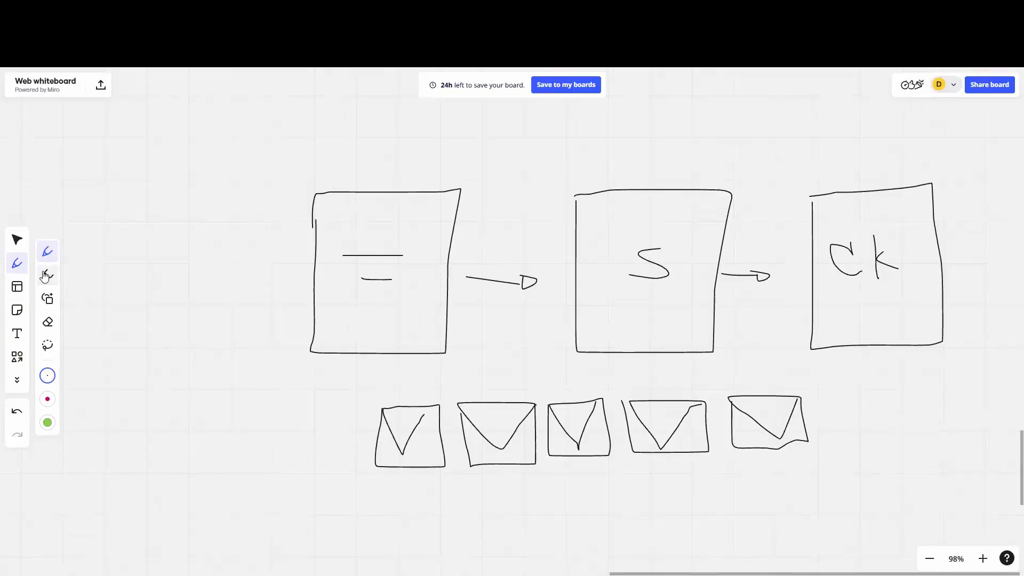
left_click(17, 240)
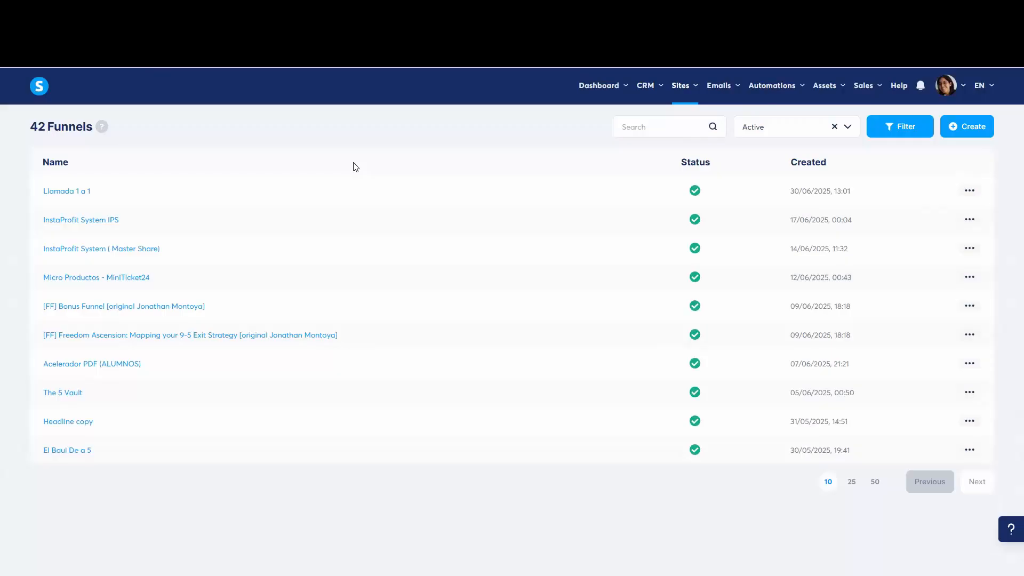
Step: Switch to systeme.io, start a new sales funnel named YT and check the available funnel domains
mouse_move(692, 90)
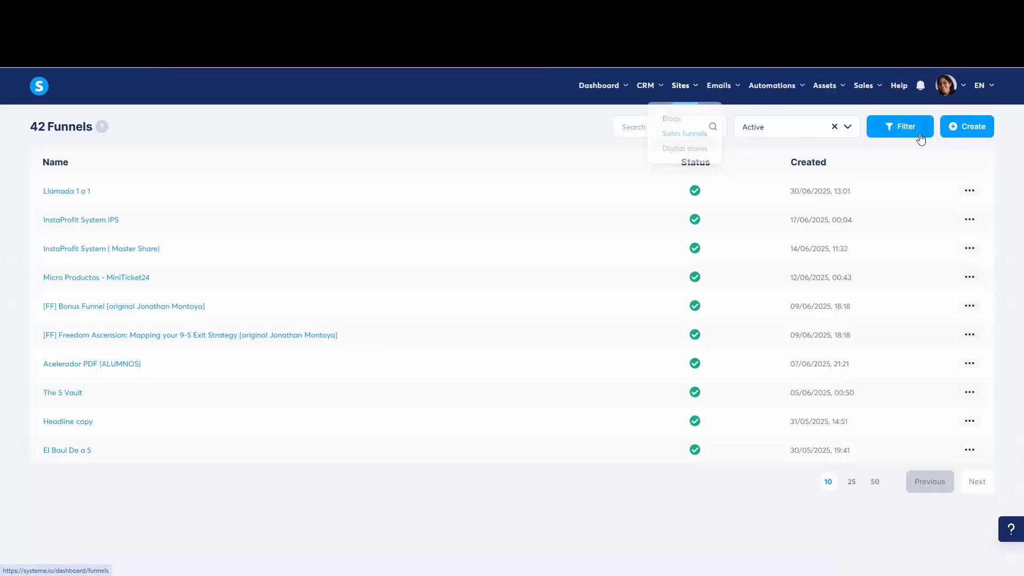
left_click(967, 125)
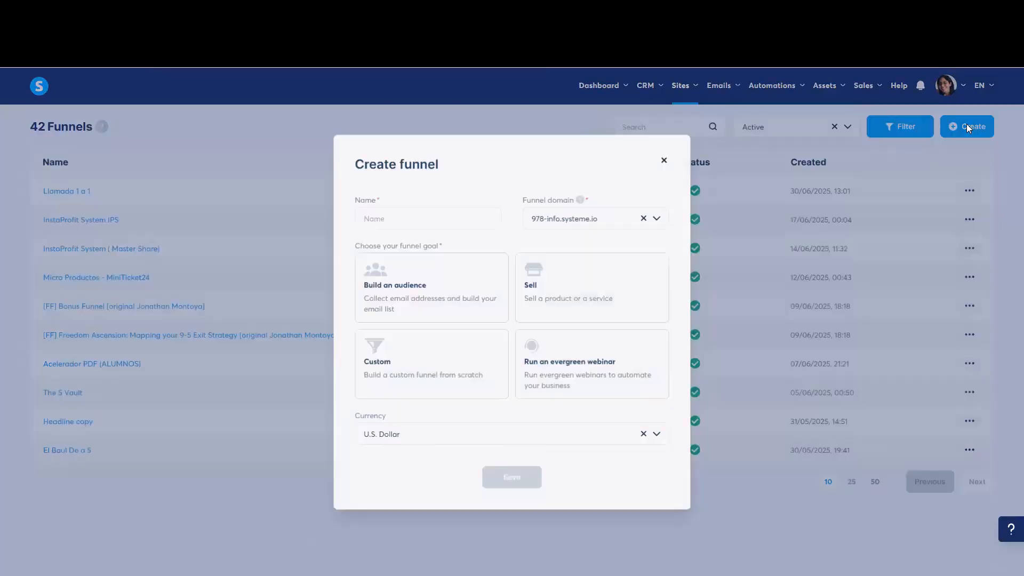
left_click(436, 218)
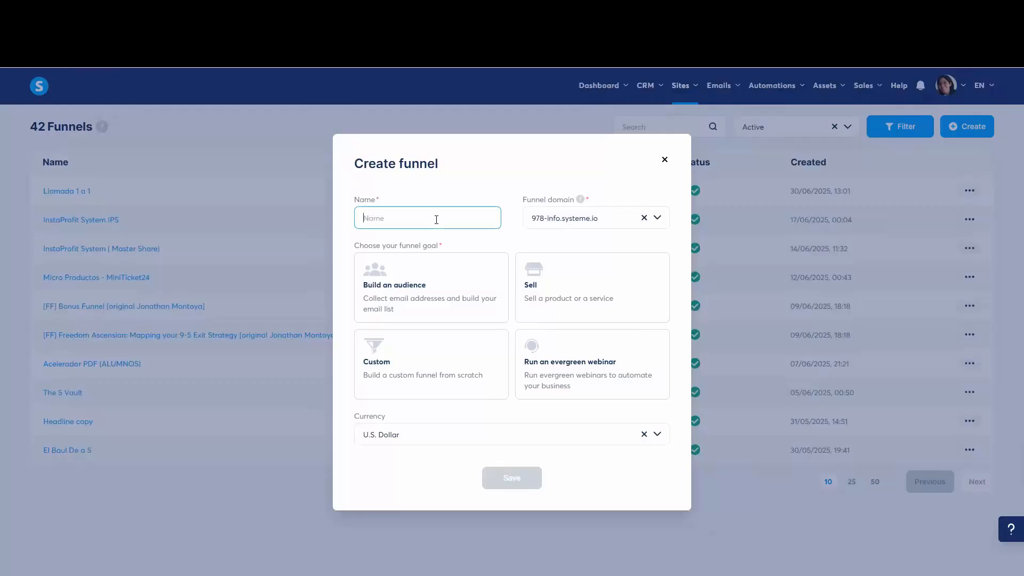
type("YT")
left_click(565, 222)
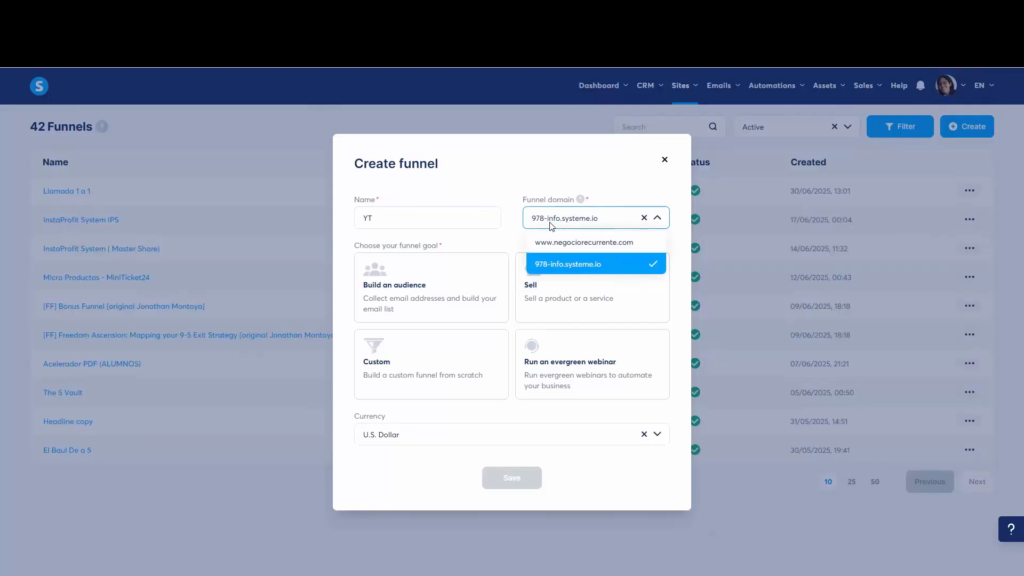
left_click(567, 165)
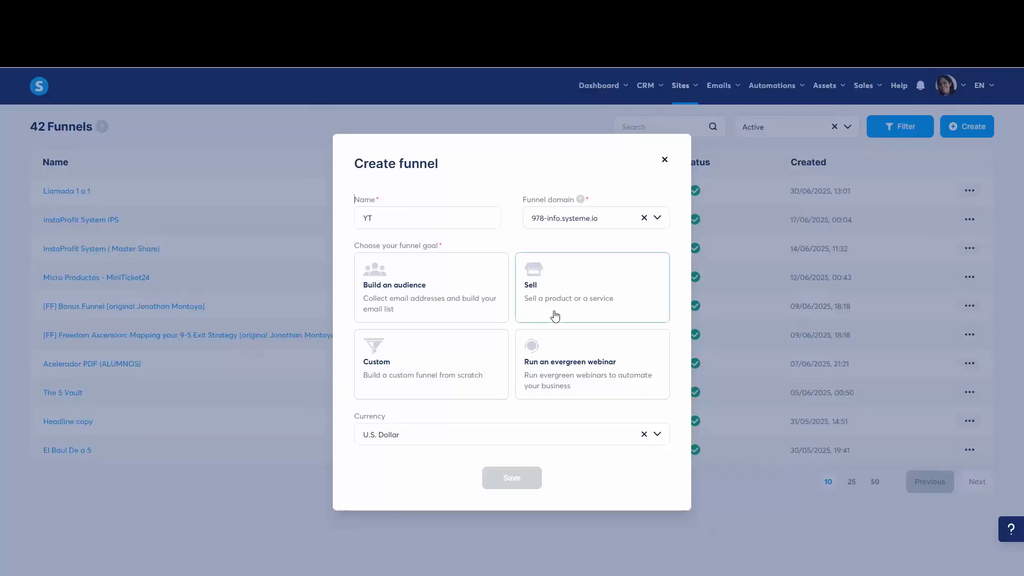
Step: Choose Build an audience as the funnel goal, save the funnel and open it
left_click(572, 311)
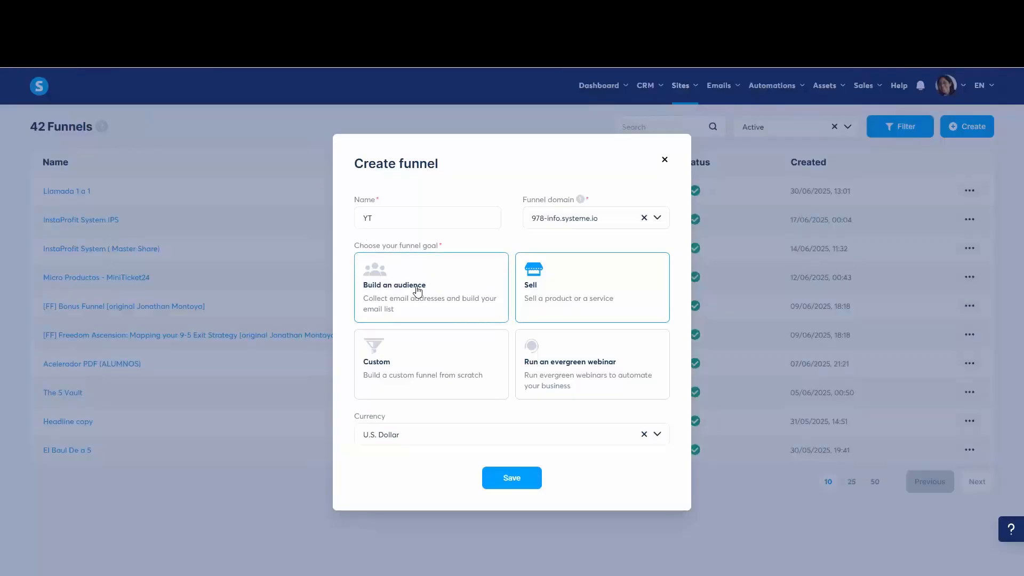
left_click(418, 292)
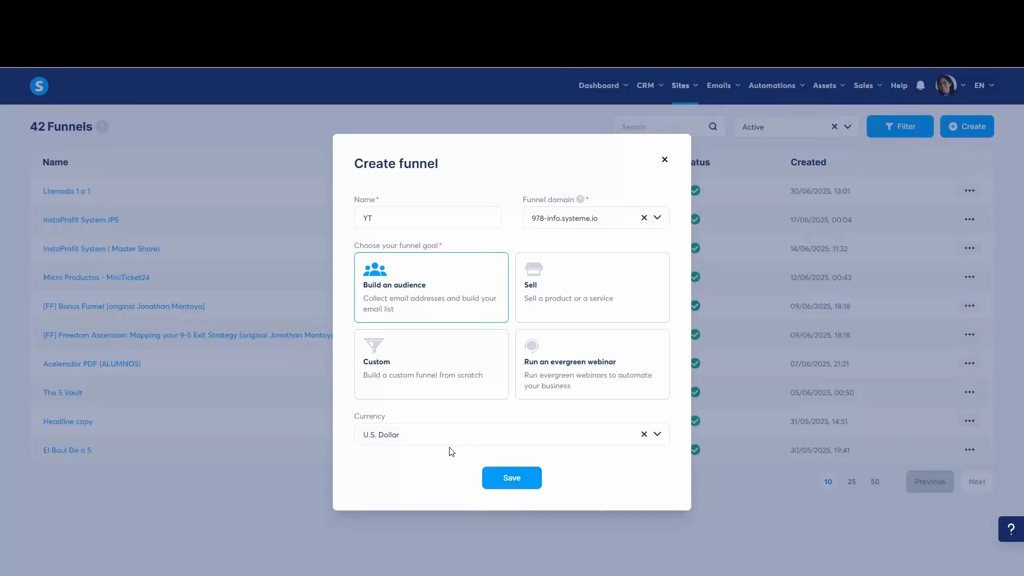
left_click(520, 481)
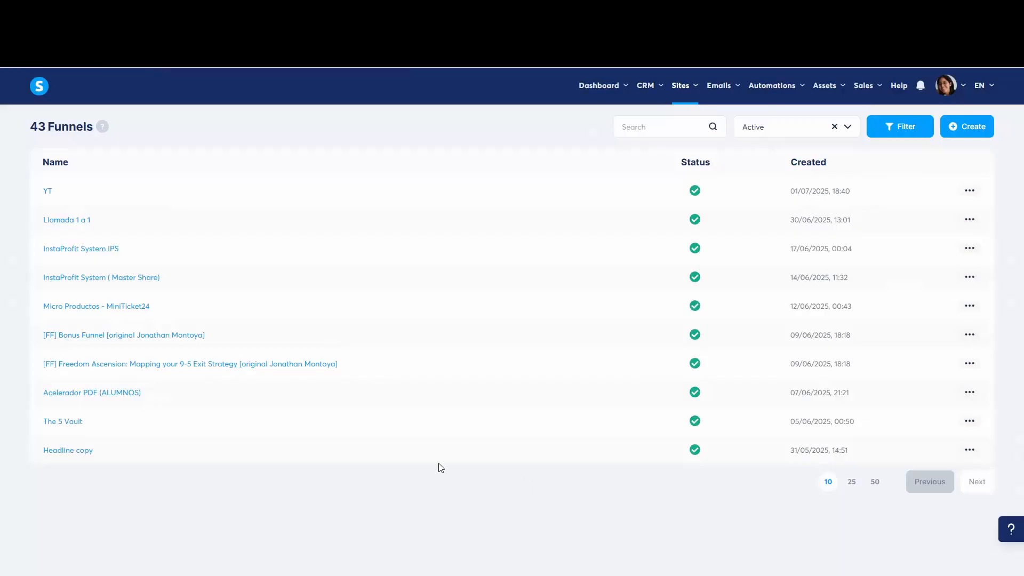
left_click(46, 193)
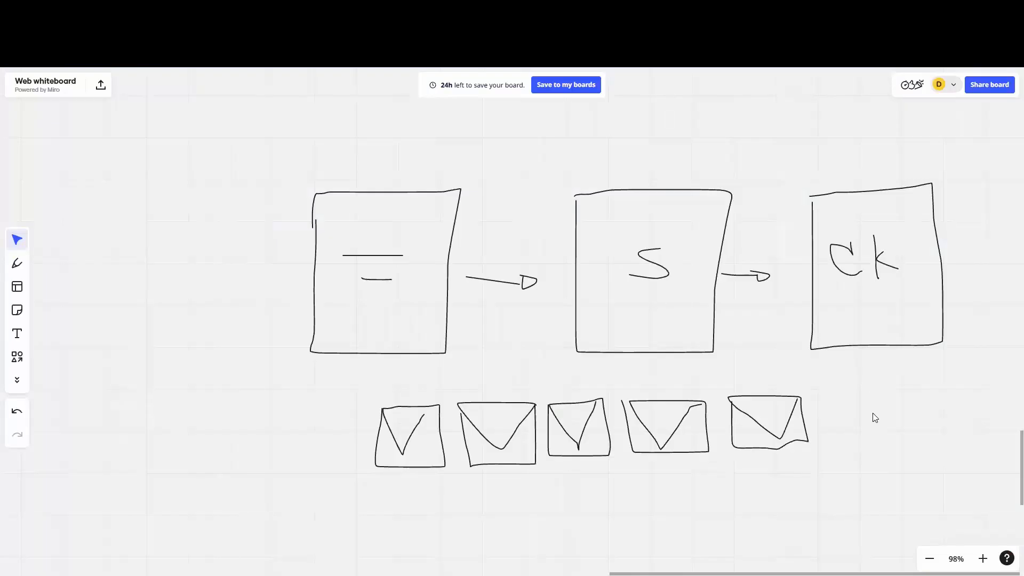
Step: Switch to the Miro whiteboard and draw an arrow from the CK box to a new fourth page box
left_click_drag(859, 409, 653, 424)
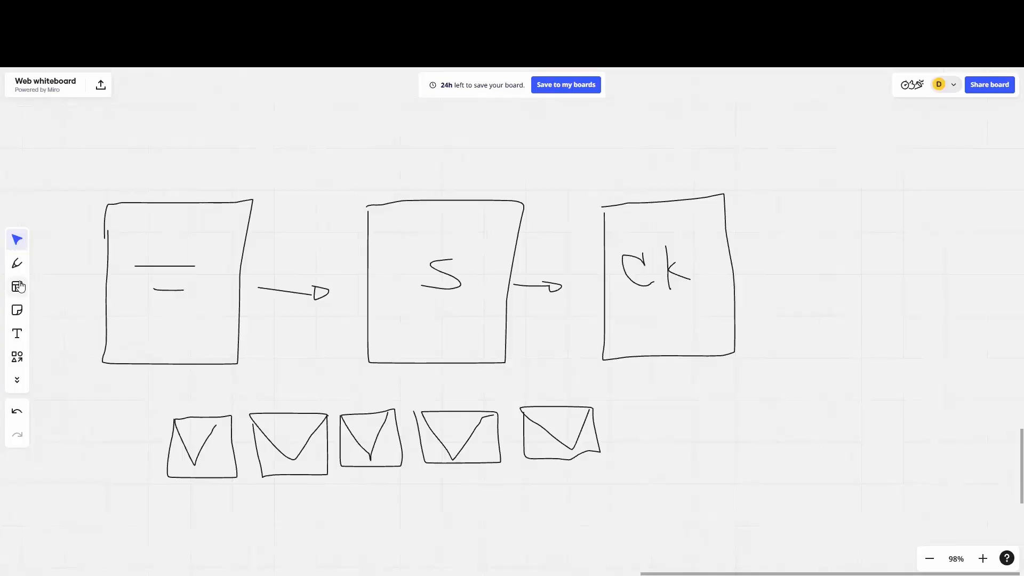
left_click(17, 263)
mouse_move(758, 260)
left_mouse_down()
mouse_move(821, 257)
mouse_move(812, 263)
left_mouse_up()
mouse_move(852, 218)
left_mouse_down()
mouse_move(853, 314)
mouse_move(976, 337)
mouse_move(939, 213)
mouse_move(854, 213)
mouse_move(905, 255)
left_mouse_up()
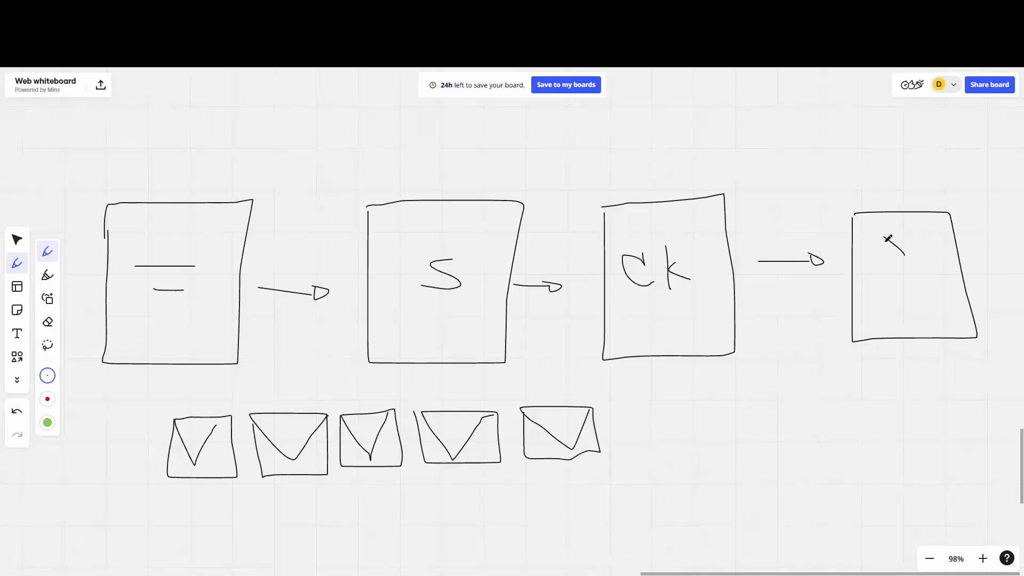
key("ctrl+z")
Step: Write inside the fourth page box and add marks above the first and fourth boxes
mouse_move(880, 246)
left_mouse_down()
mouse_move(896, 245)
mouse_move(896, 273)
left_mouse_up()
mouse_move(914, 244)
left_mouse_down()
mouse_move(928, 251)
mouse_move(926, 274)
left_mouse_up()
left_click_drag(177, 170, 219, 165)
left_click_drag(913, 179, 940, 180)
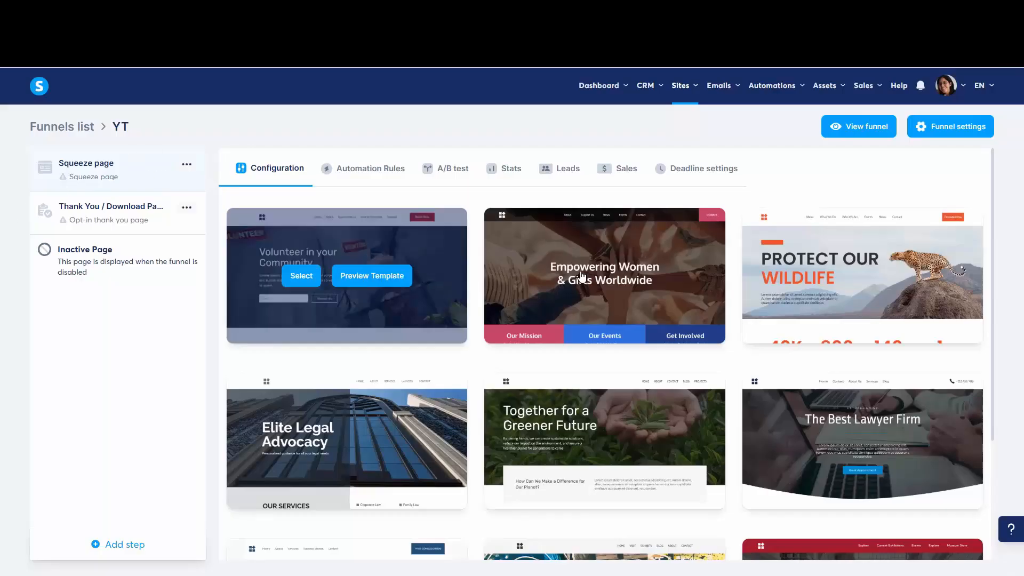
Step: Switch to systeme.io, show 30 squeeze page templates per page and look through the gallery's successive pages for a suitable design
scroll(667, 240, "down", 3)
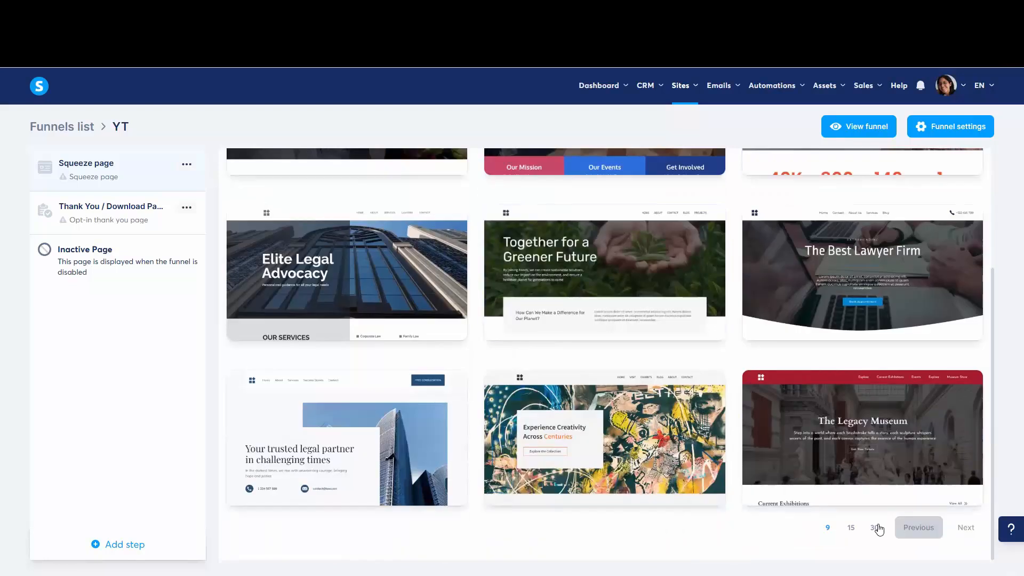
left_click(875, 527)
scroll(599, 303, "down", 20)
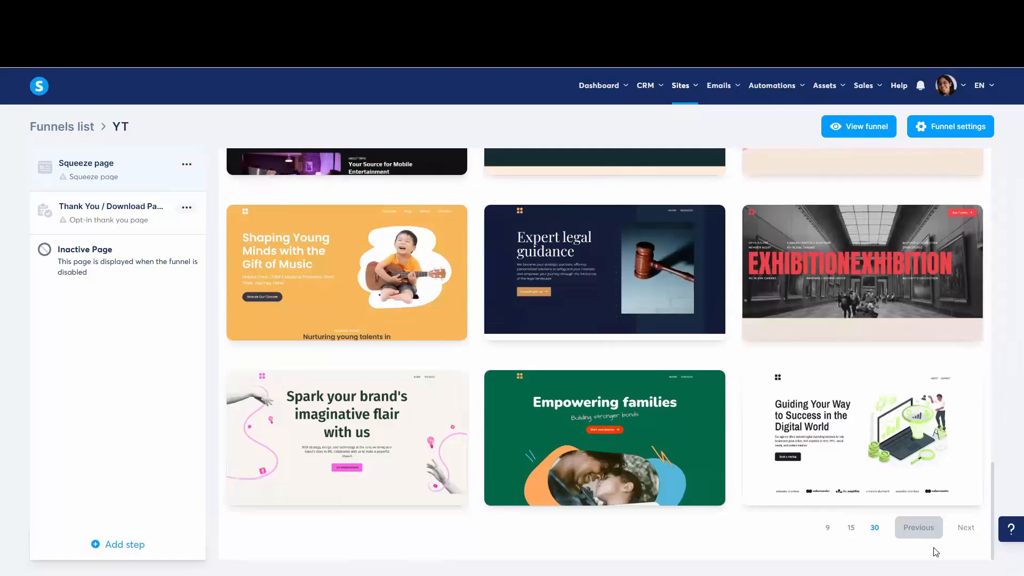
left_click(968, 528)
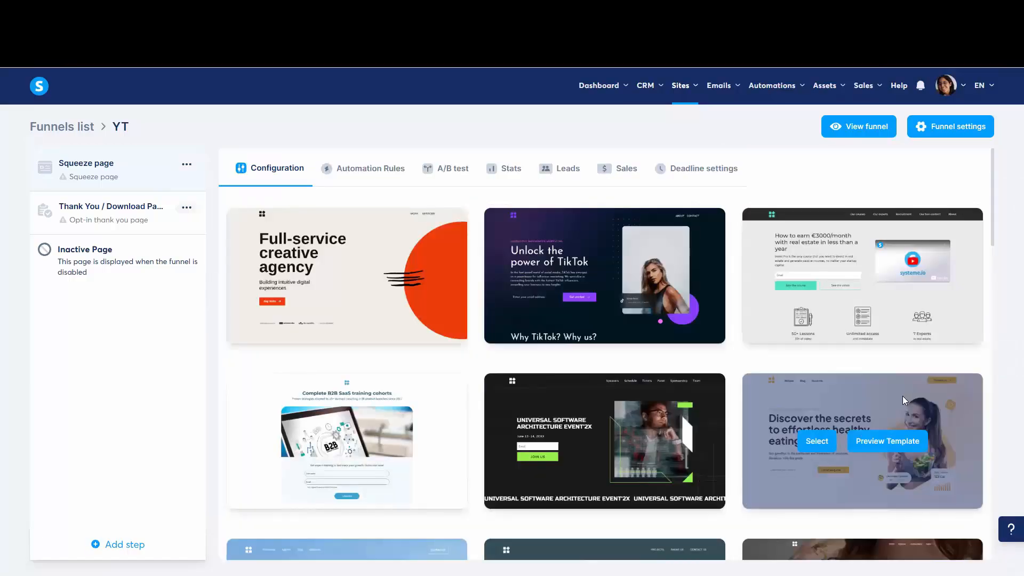
scroll(903, 396, "down", 20)
scroll(912, 423, "down", 9)
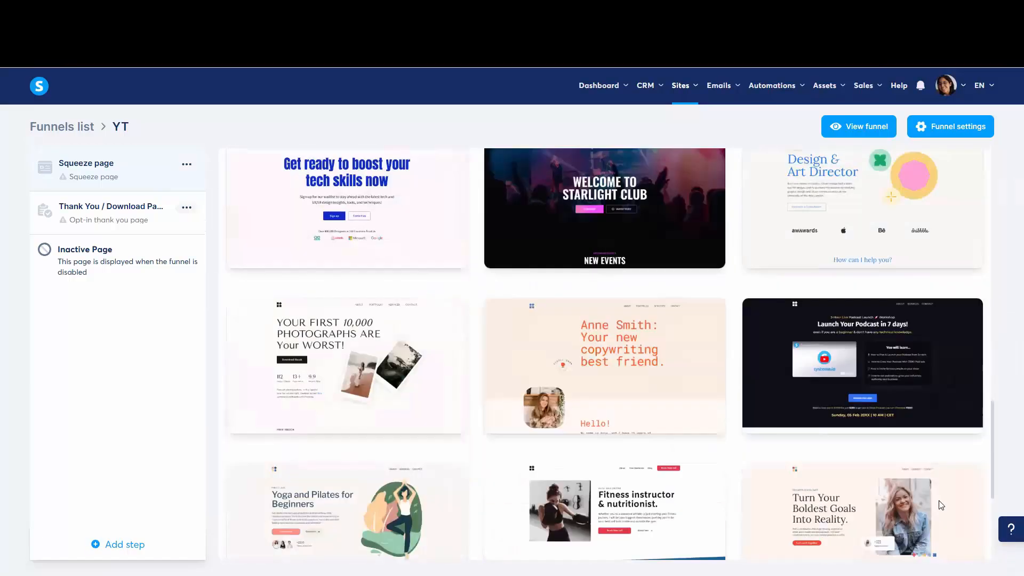
left_click(955, 529)
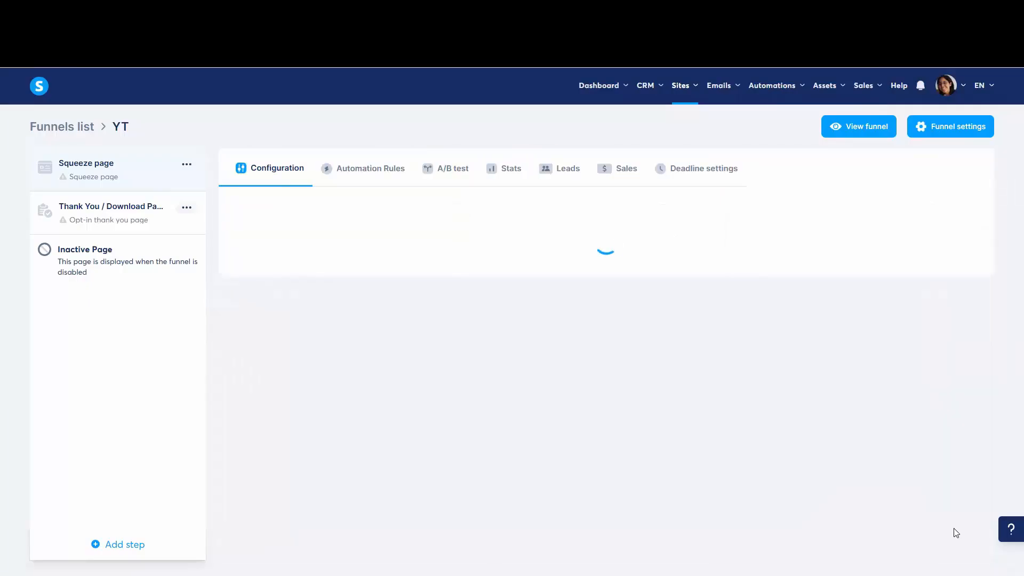
scroll(881, 298, "down", 5)
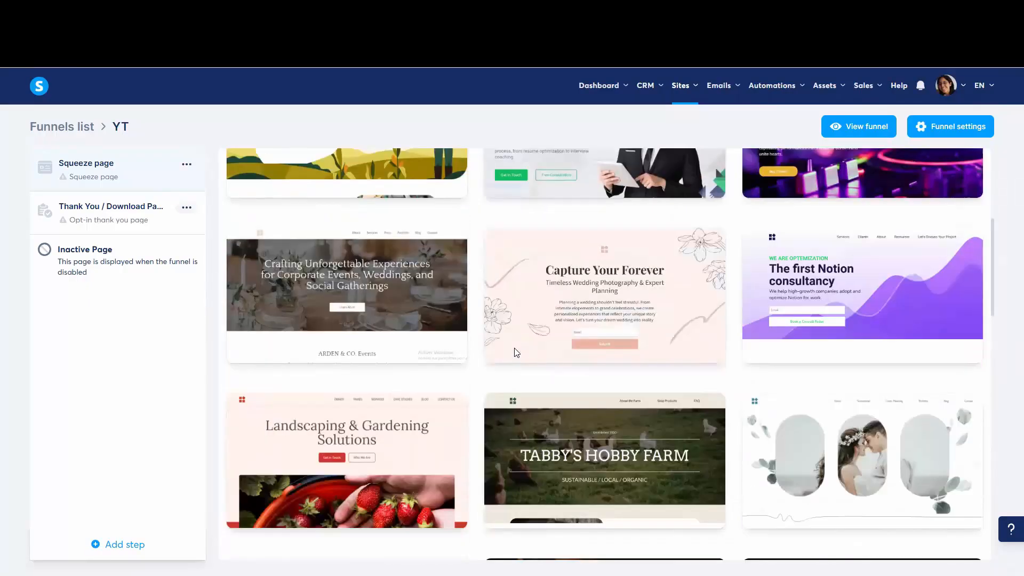
scroll(733, 300, "down", 2)
scroll(733, 301, "down", 12)
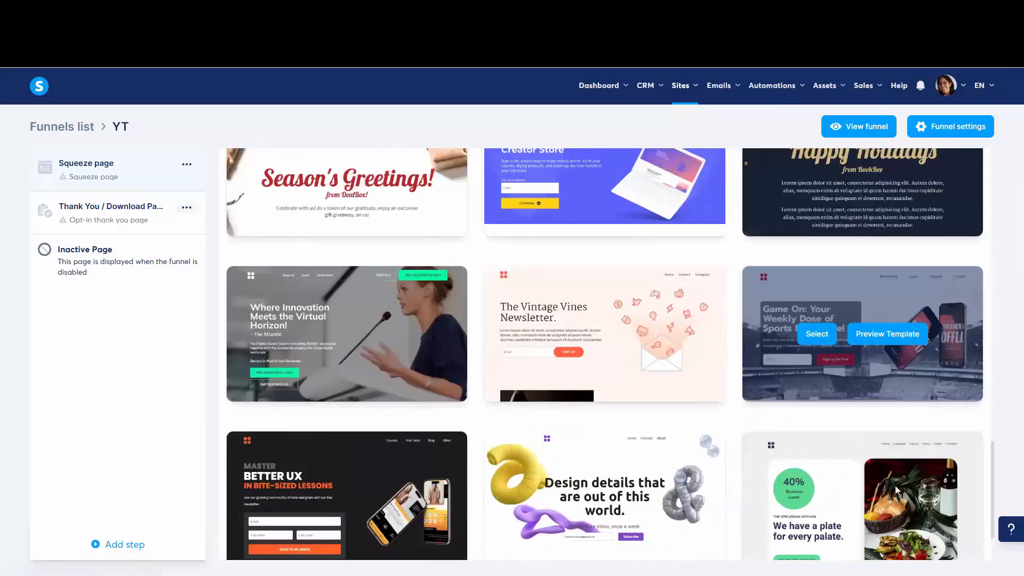
scroll(895, 485, "down", 2)
left_click(963, 527)
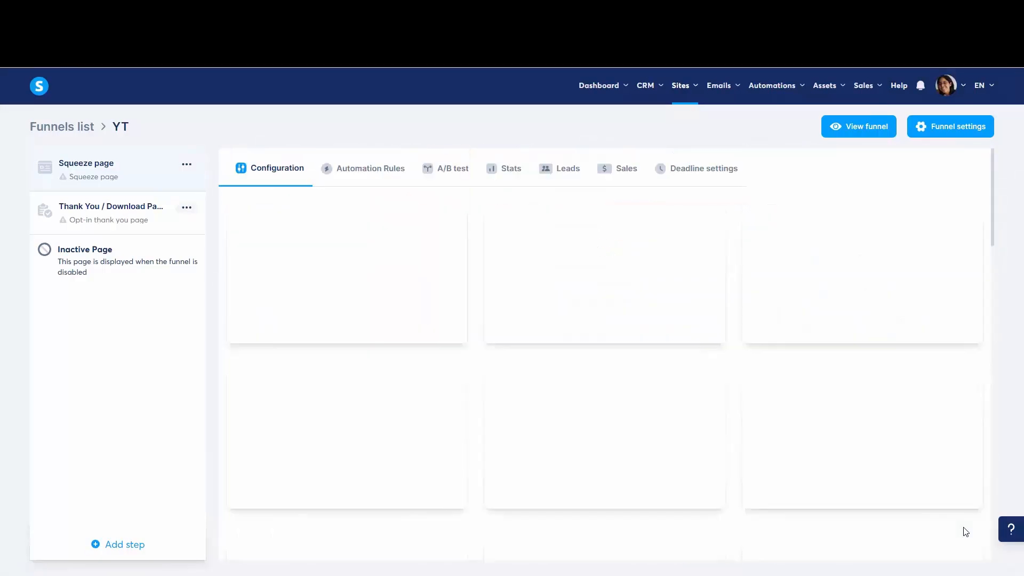
scroll(893, 374, "down", 8)
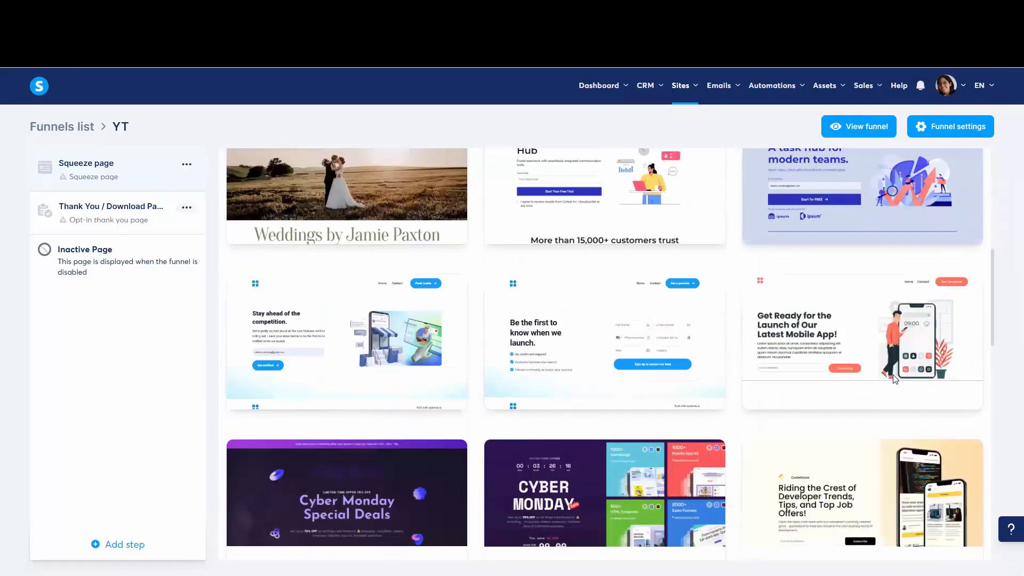
scroll(895, 379, "down", 2)
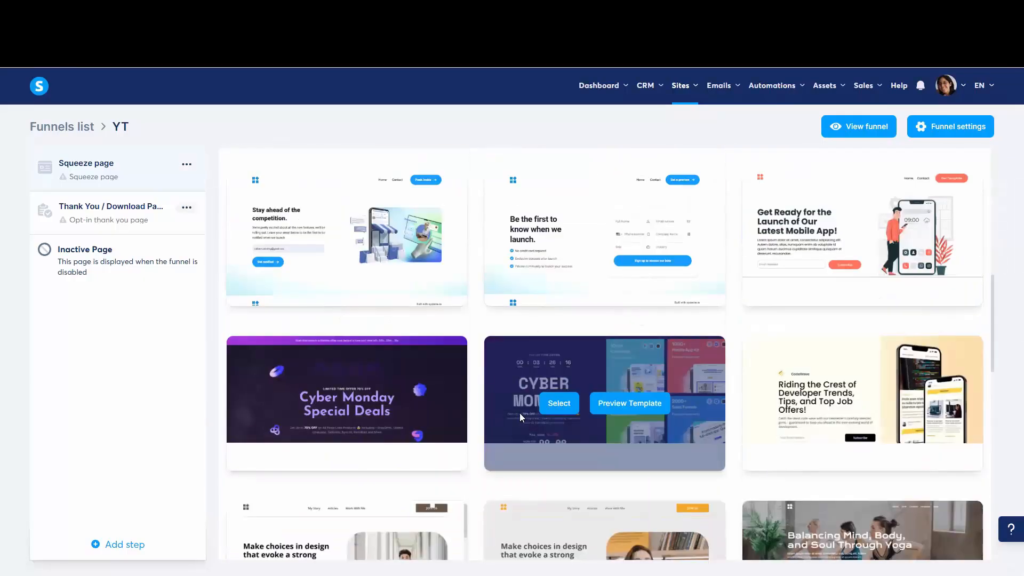
scroll(742, 381, "down", 10)
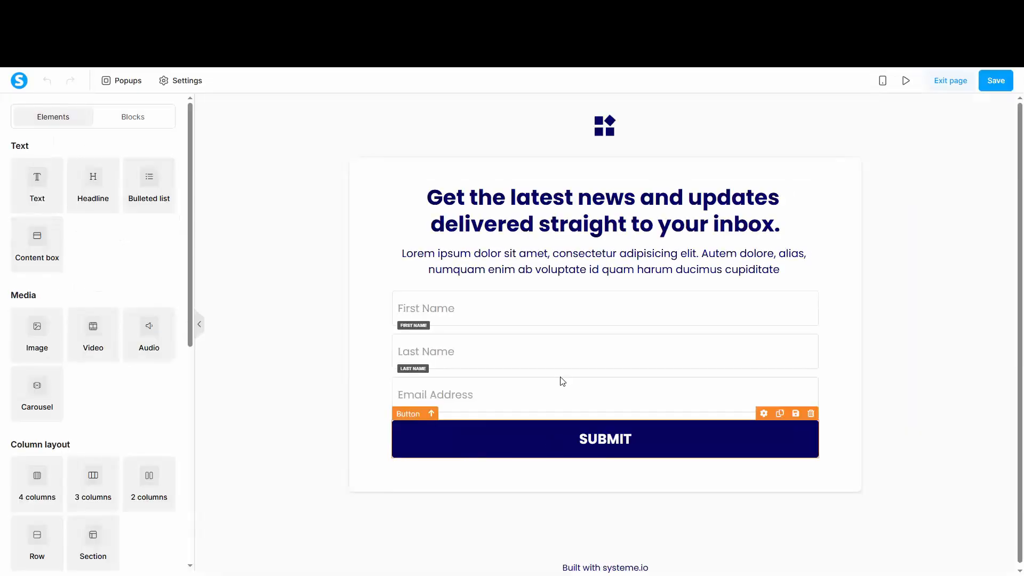
Step: Examine the main headline's typography, spacing, alignment and device visibility settings, then deselect it
double_click(564, 193)
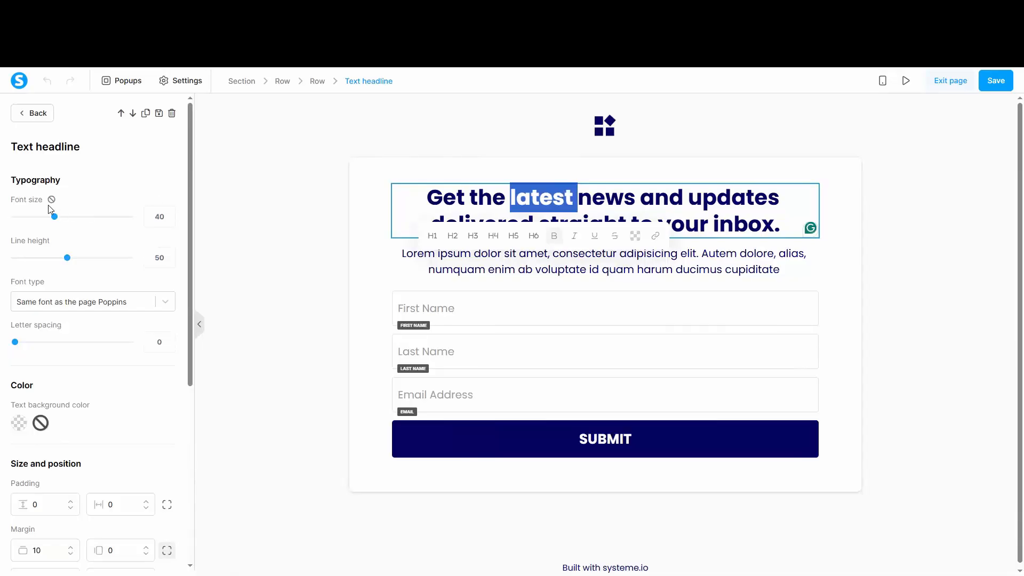
scroll(88, 443, "down", 5)
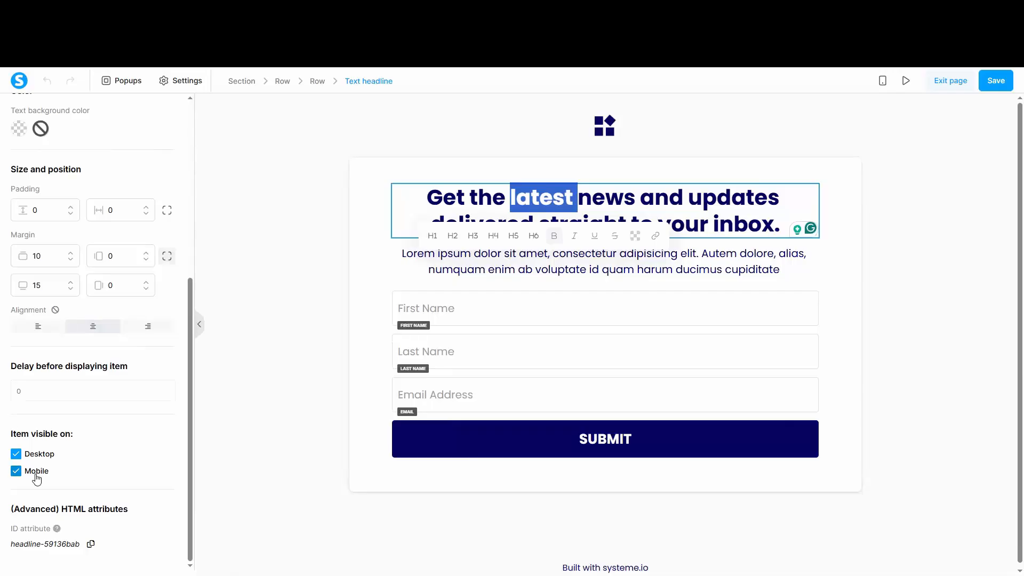
left_click(276, 379)
left_click(276, 380)
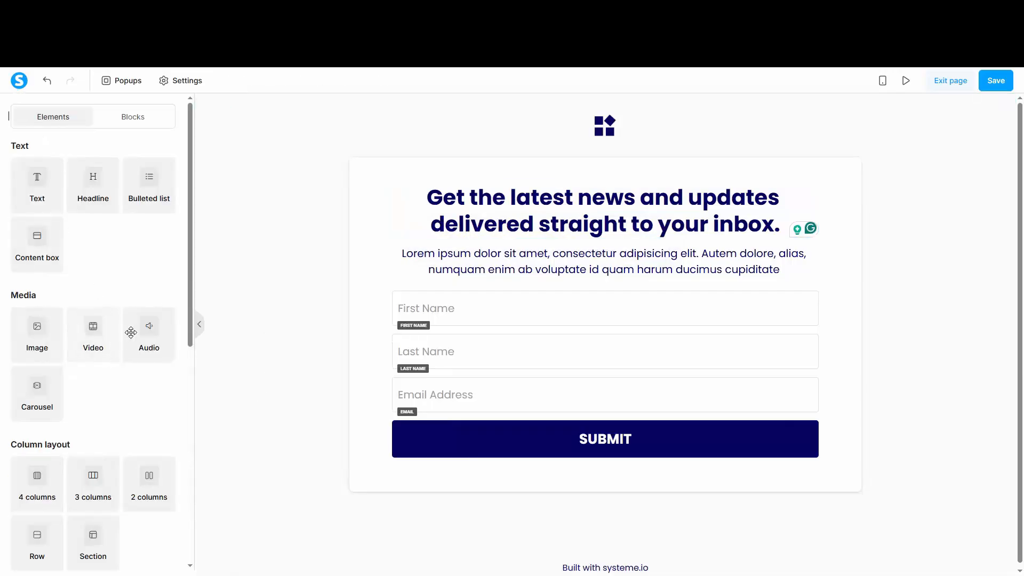
Step: Add an image element above the headline in the opt-in form and look over the other available elements
left_click_drag(35, 331, 502, 193)
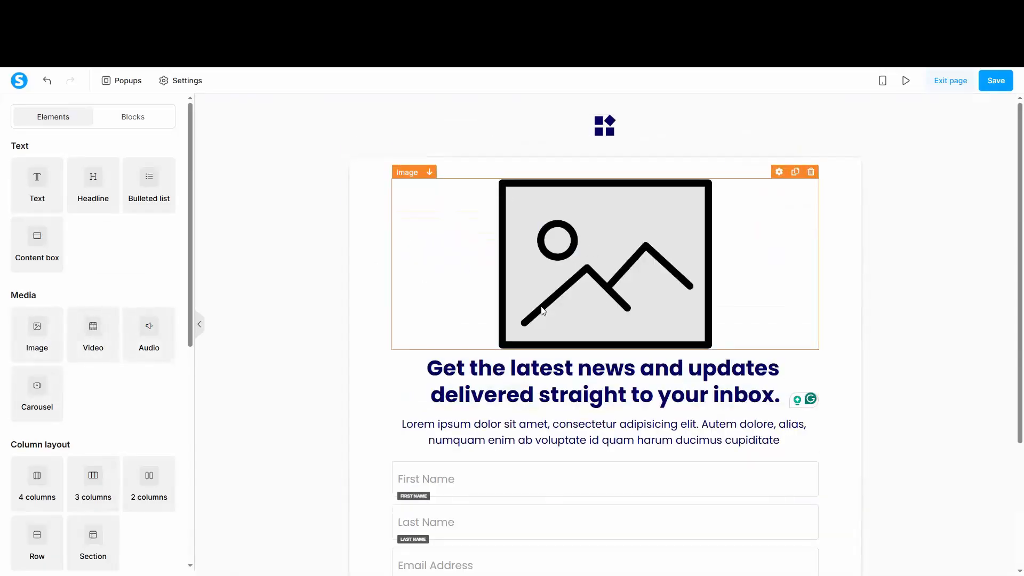
scroll(112, 368, "down", 4)
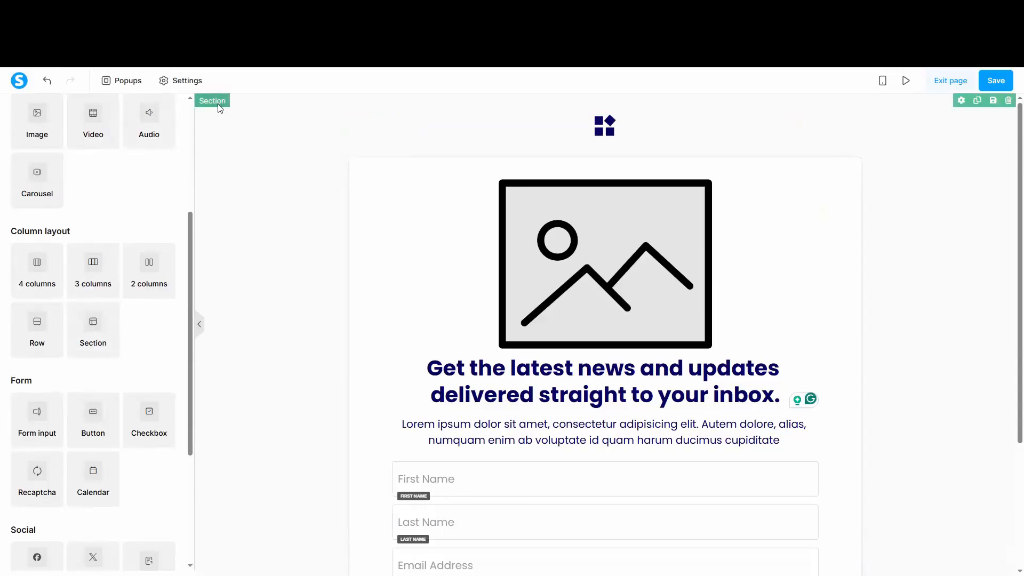
scroll(81, 196, "up", 4)
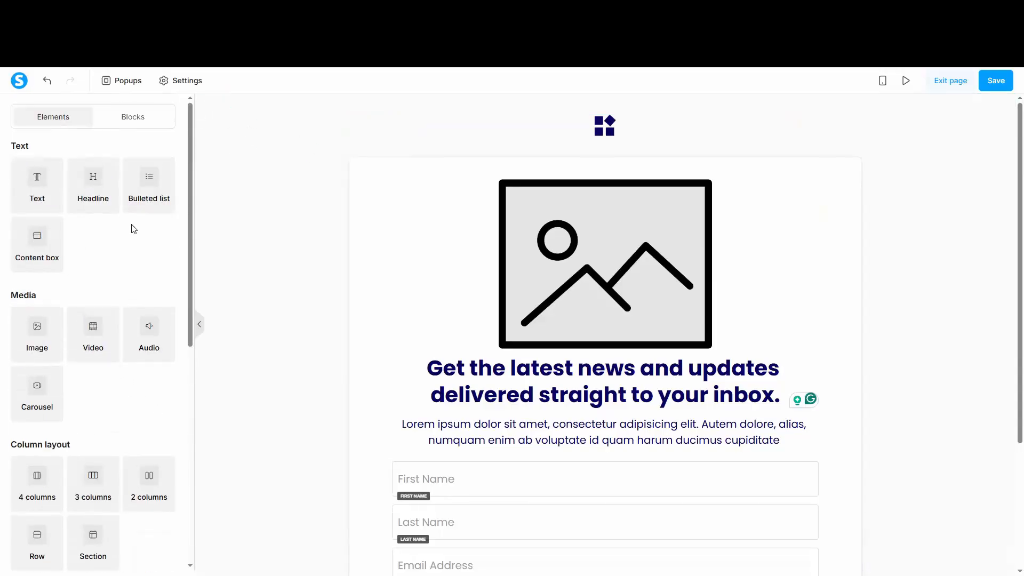
Step: Look through the ready-made opt-in form blocks available for the page
left_click(139, 119)
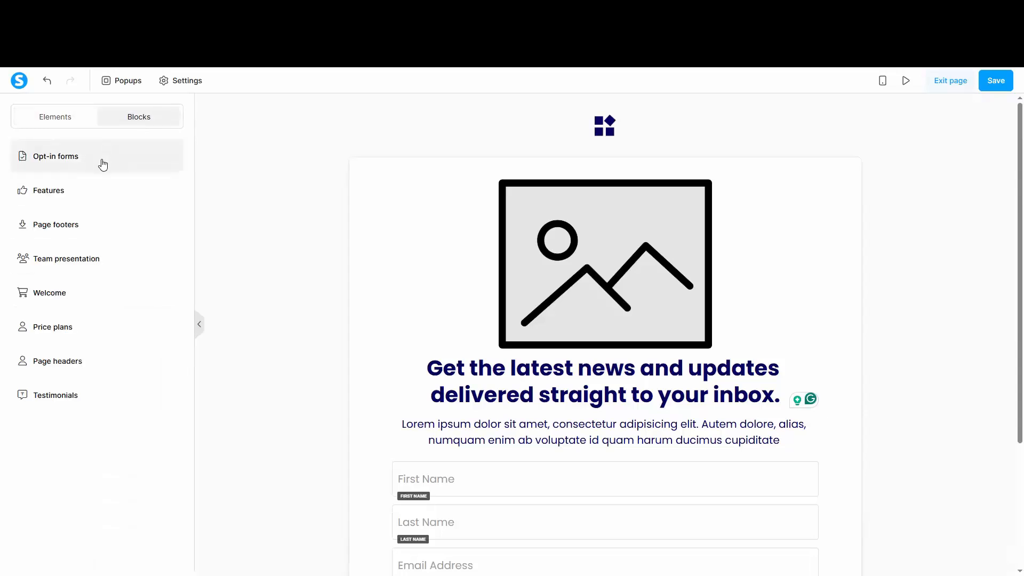
left_click(101, 160)
scroll(105, 252, "down", 20)
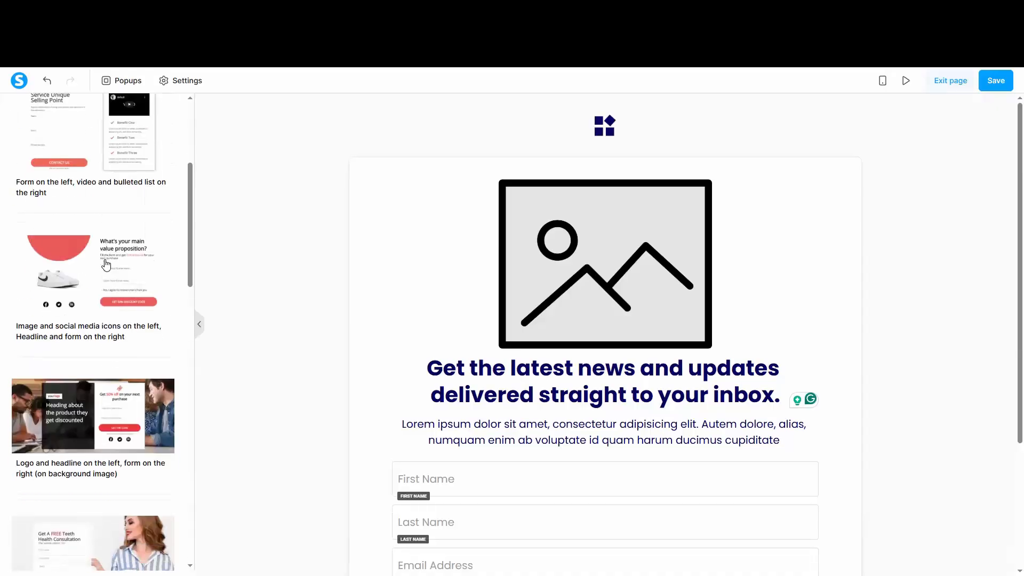
scroll(106, 263, "down", 5)
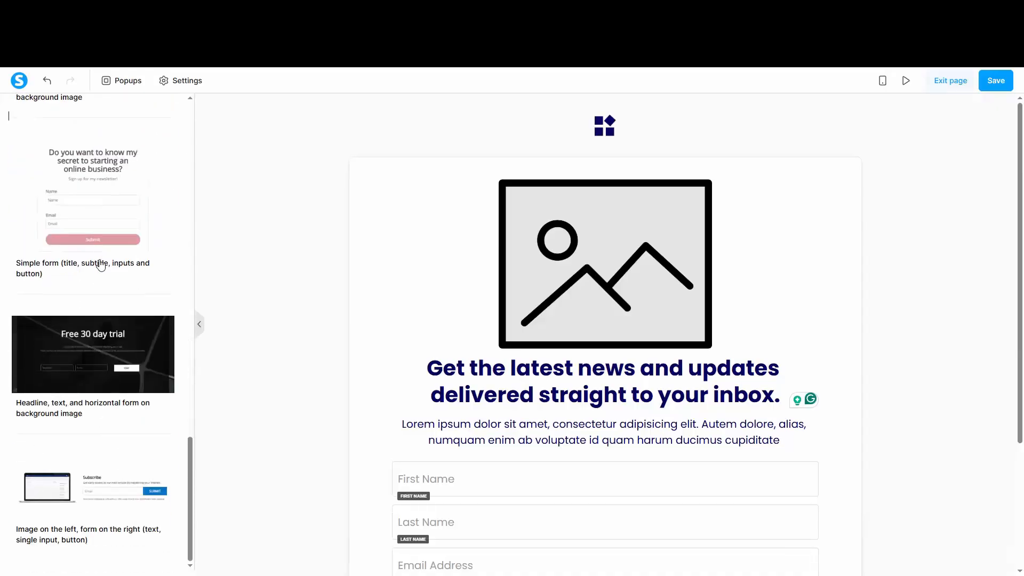
Step: Save the squeeze page and exit the page editor to the YT funnel's overview
scroll(112, 297, "up", 4)
scroll(112, 296, "up", 20)
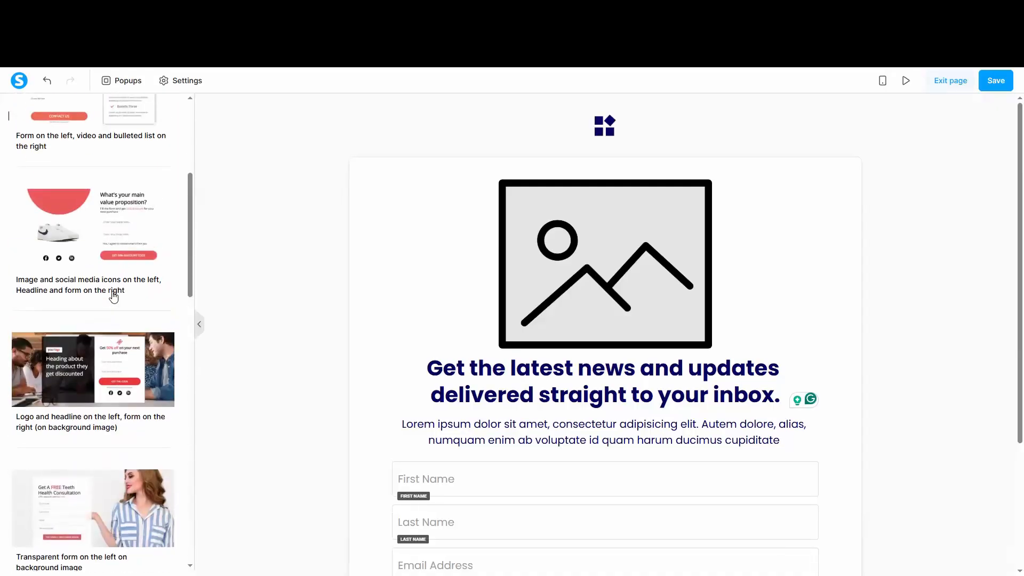
left_click(995, 81)
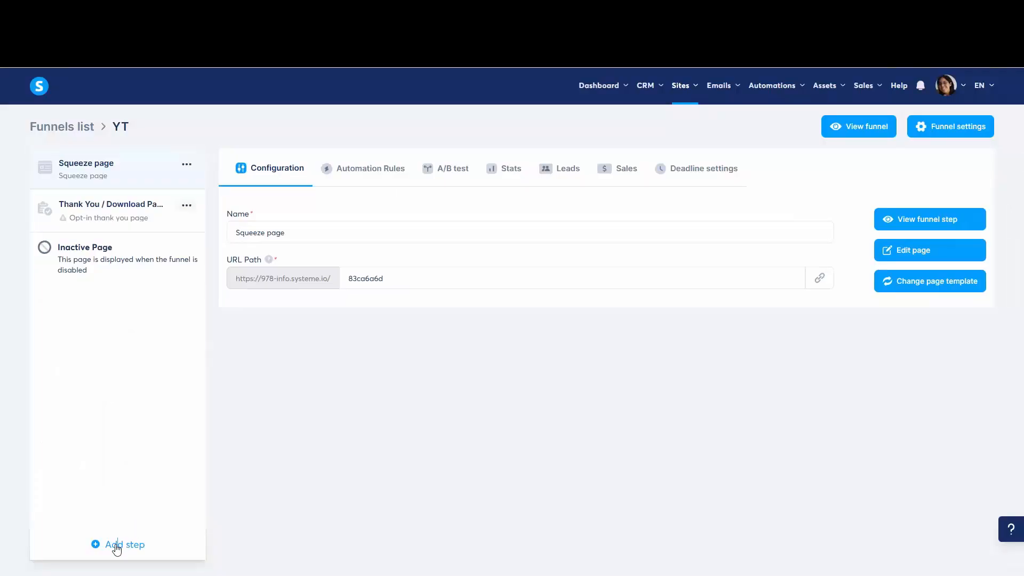
Step: Add a funnel step named Sales of type Sales page using a template, and place it directly after the squeeze page
left_click(115, 544)
left_click(406, 290)
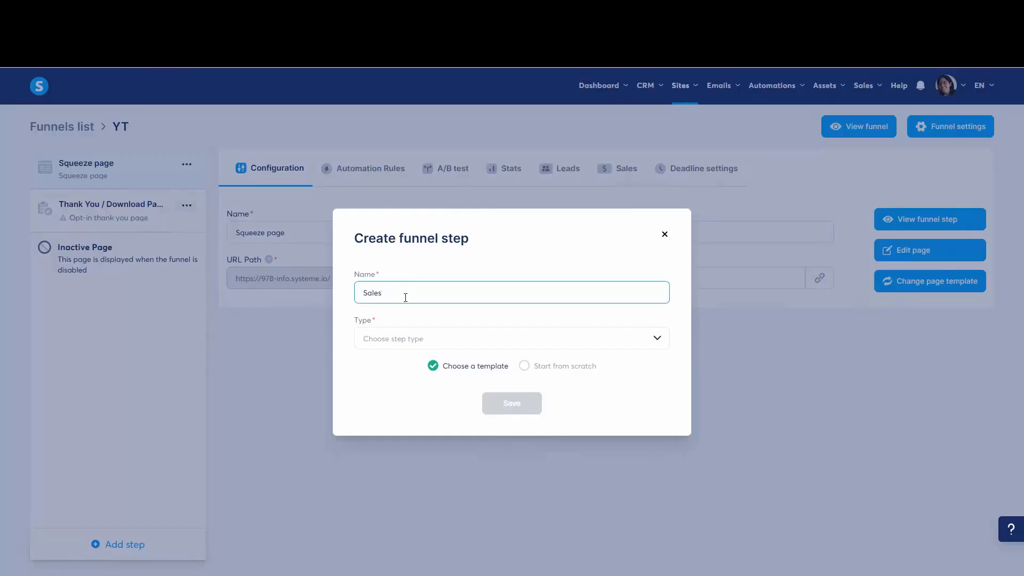
left_click(402, 337)
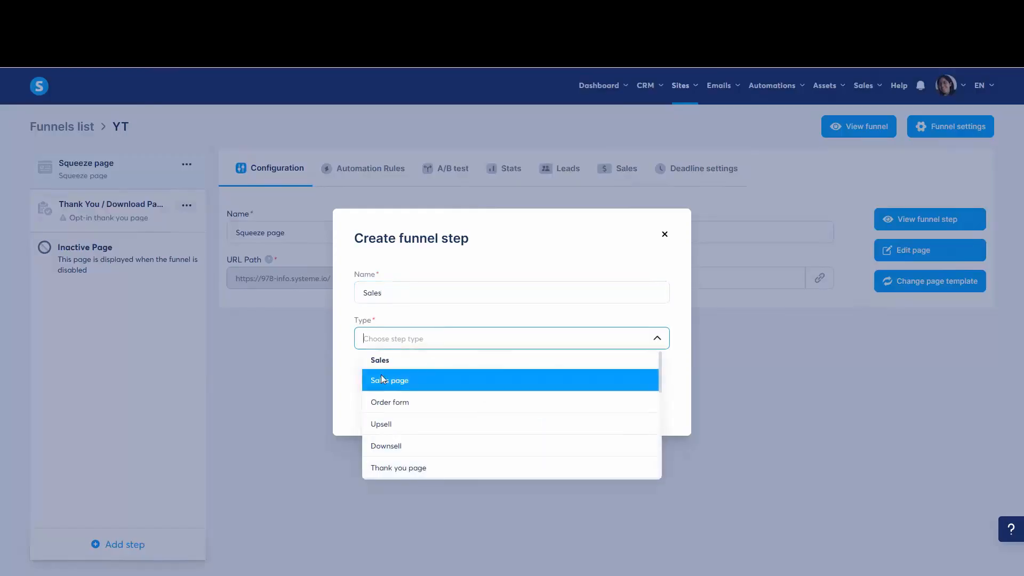
left_click(399, 382)
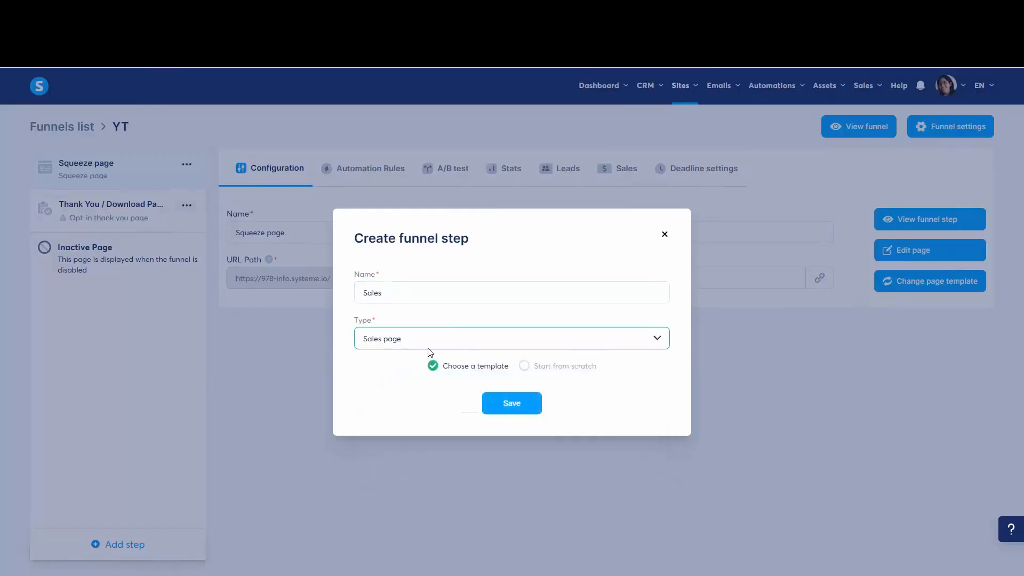
left_click(512, 409)
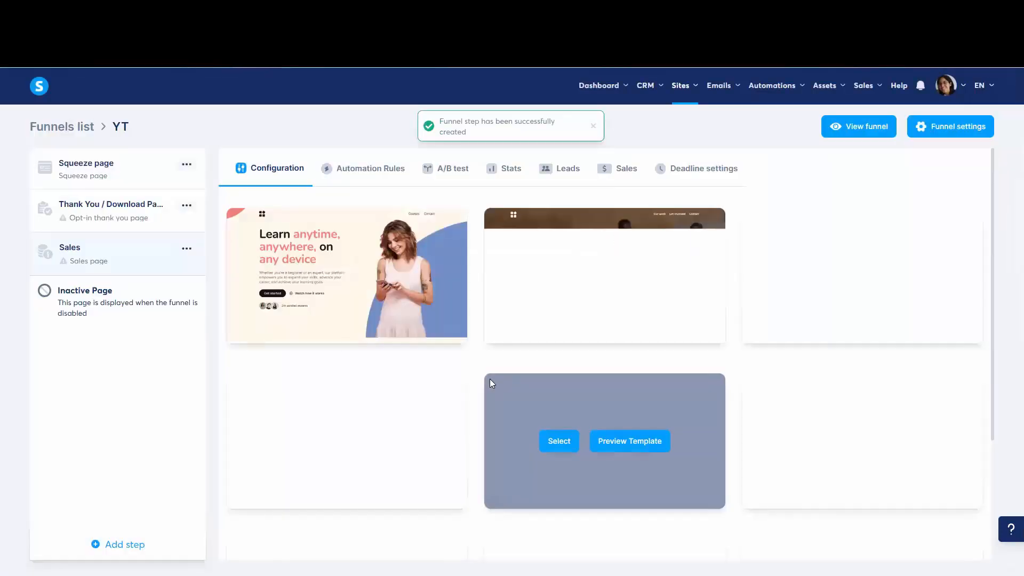
left_click_drag(41, 260, 59, 202)
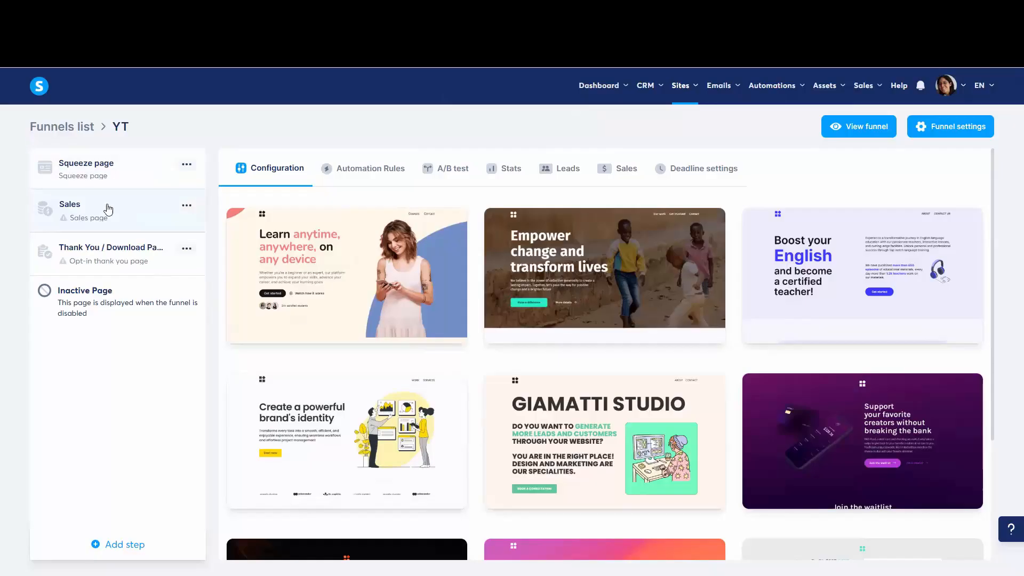
Step: Show 30 sales page templates per page and look through the first and second pages of the gallery
mouse_move(443, 270)
scroll(654, 347, "down", 3)
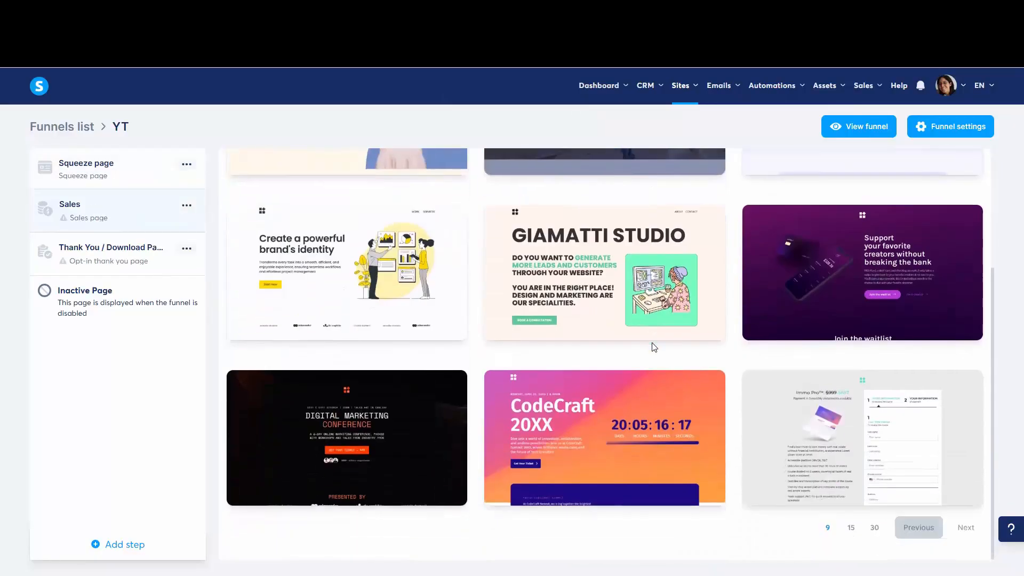
left_click(875, 528)
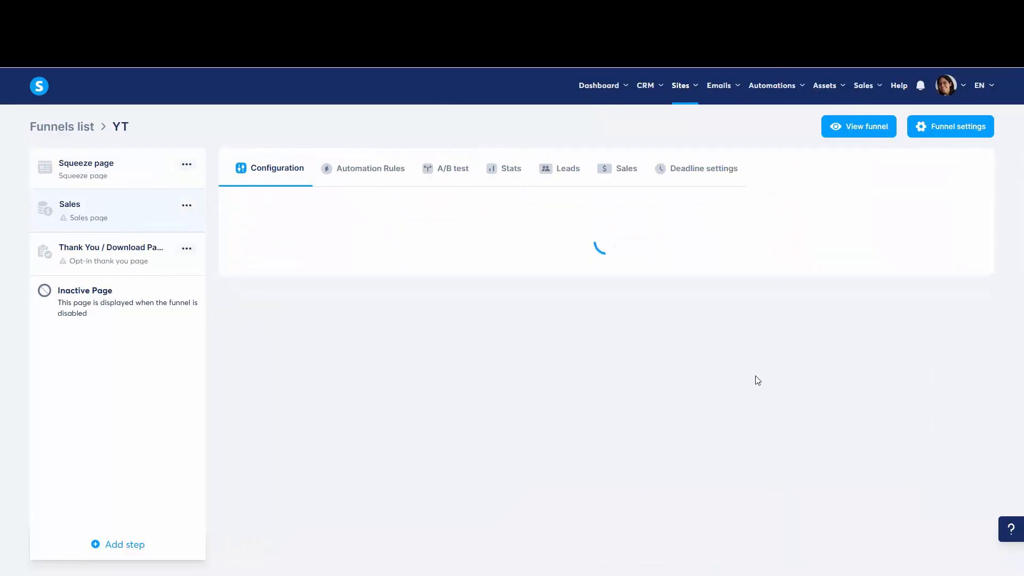
scroll(741, 339, "down", 3)
scroll(742, 333, "down", 15)
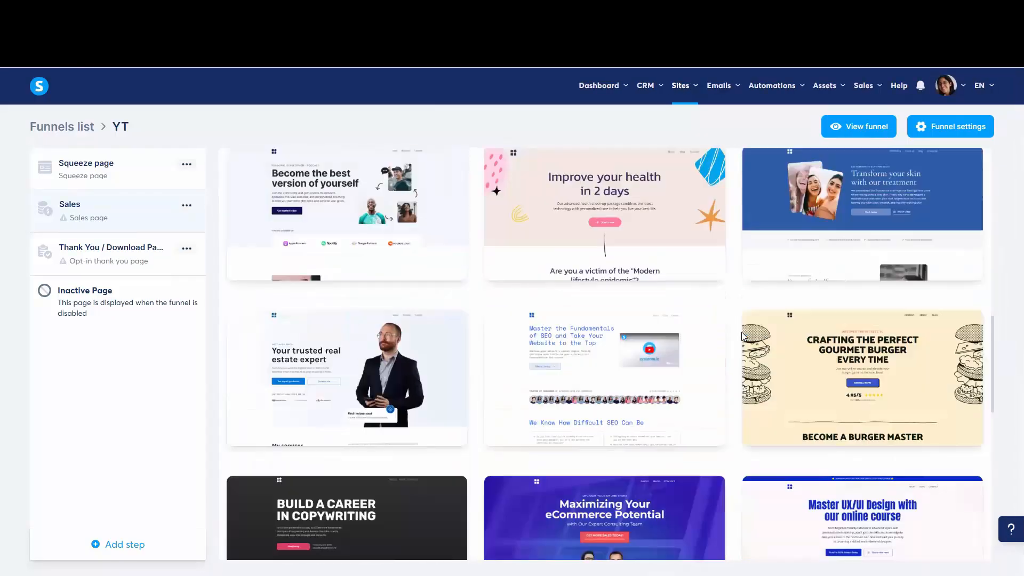
scroll(916, 395, "down", 3)
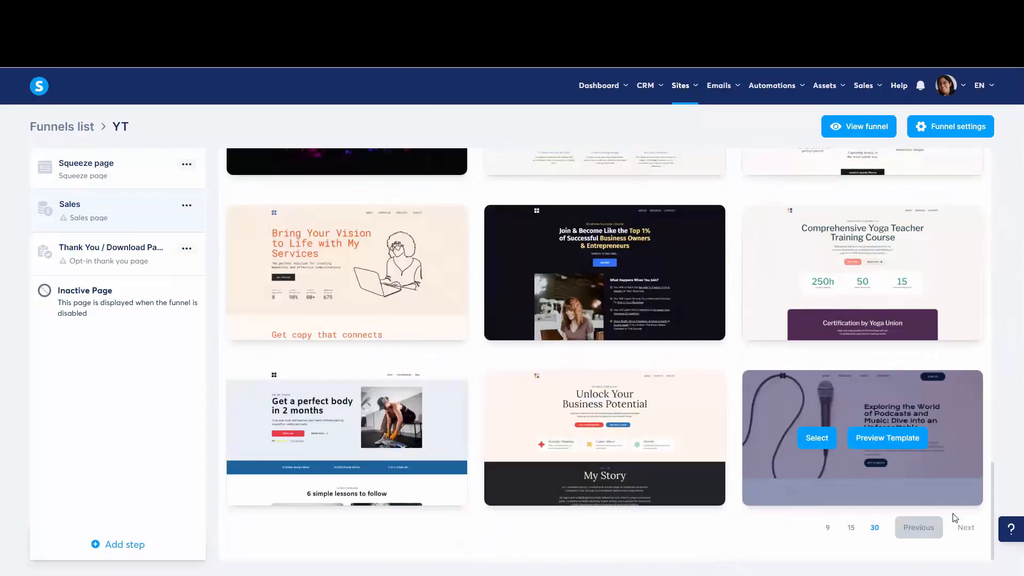
left_click(966, 527)
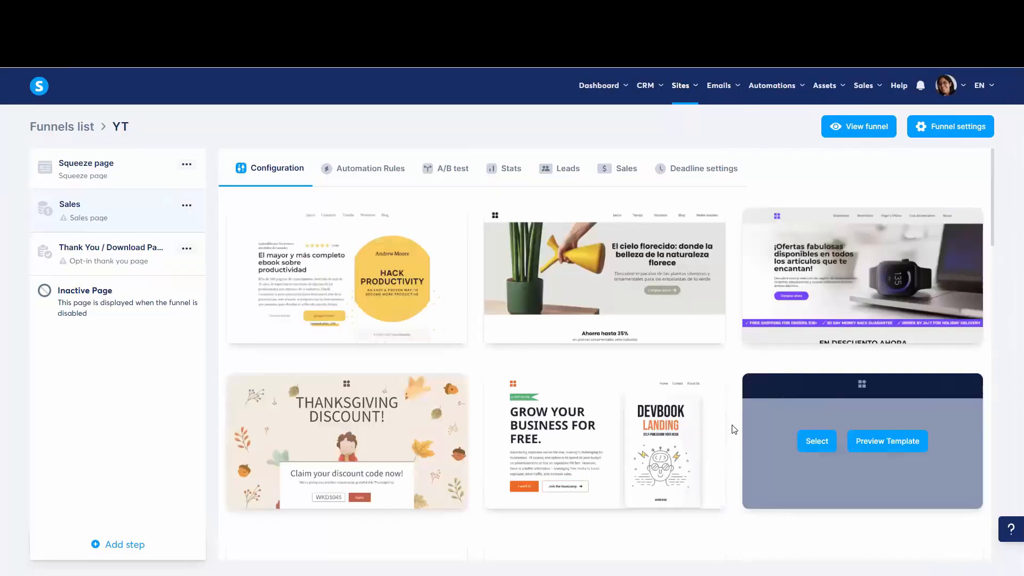
scroll(735, 427, "down", 3)
scroll(734, 427, "down", 12)
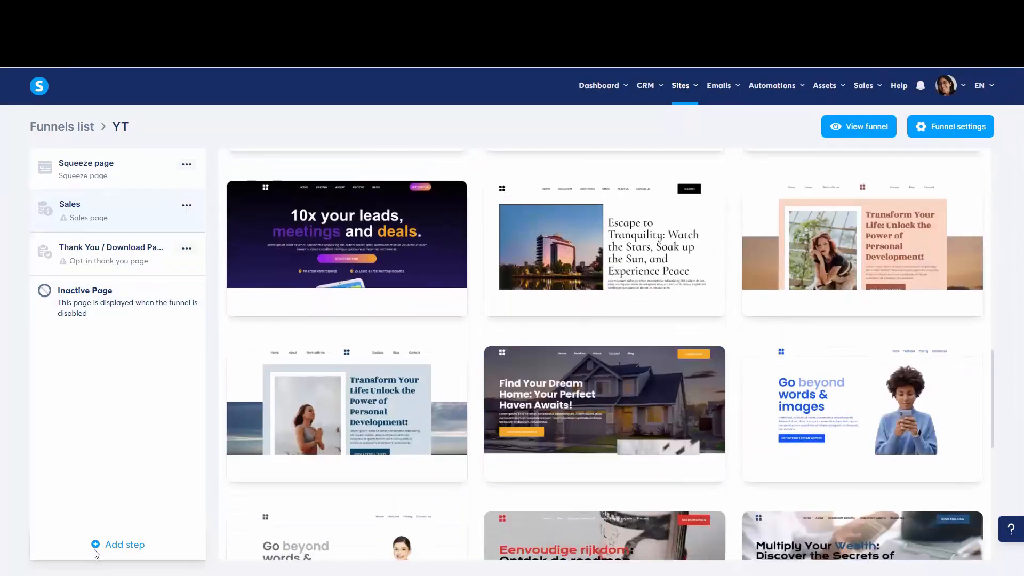
Step: Add a funnel step named Checkout of type Order form using a template, and place it between the Sales and Thank You / Download steps
left_click(121, 544)
left_click(413, 291)
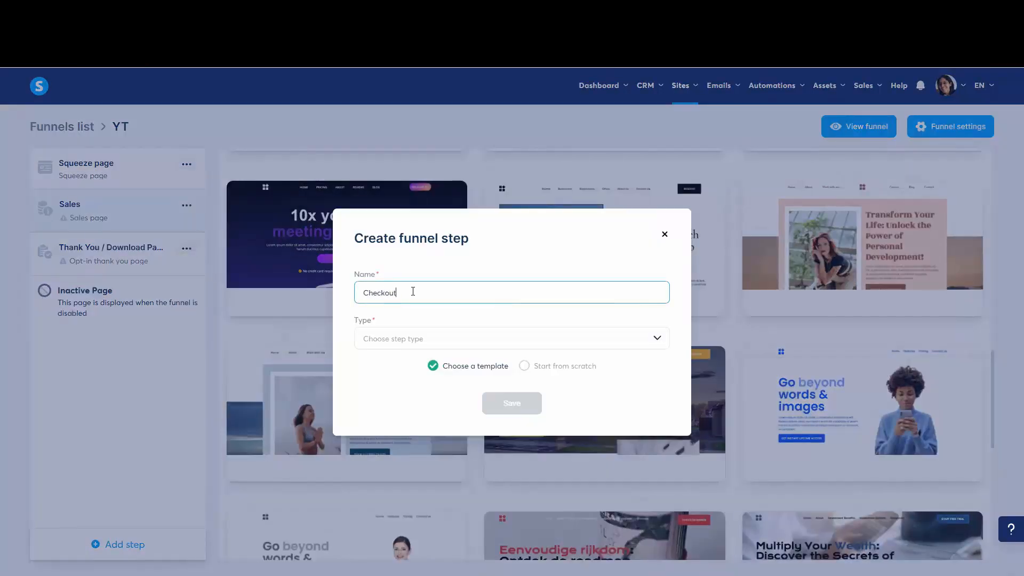
left_click(420, 338)
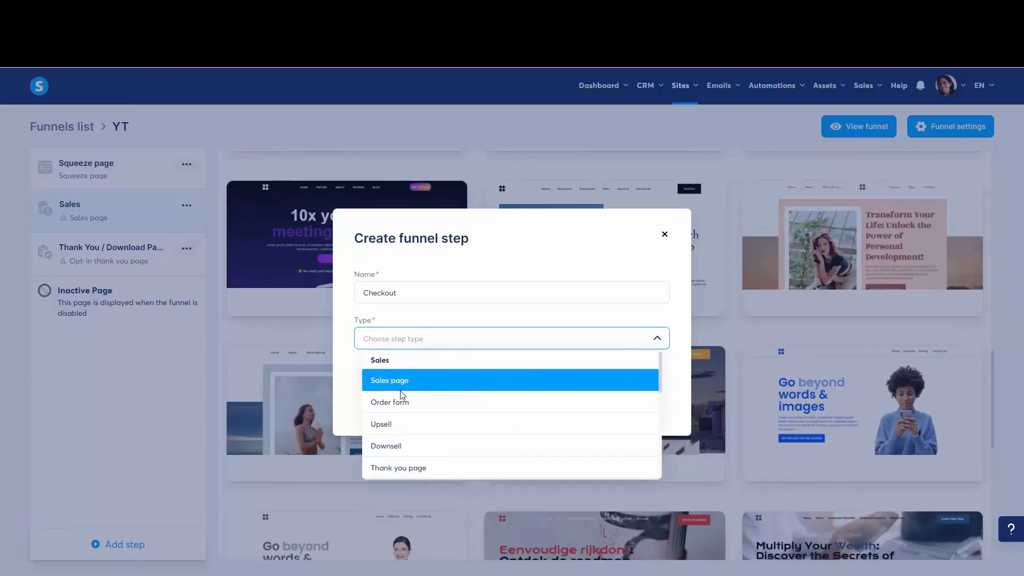
left_click(411, 407)
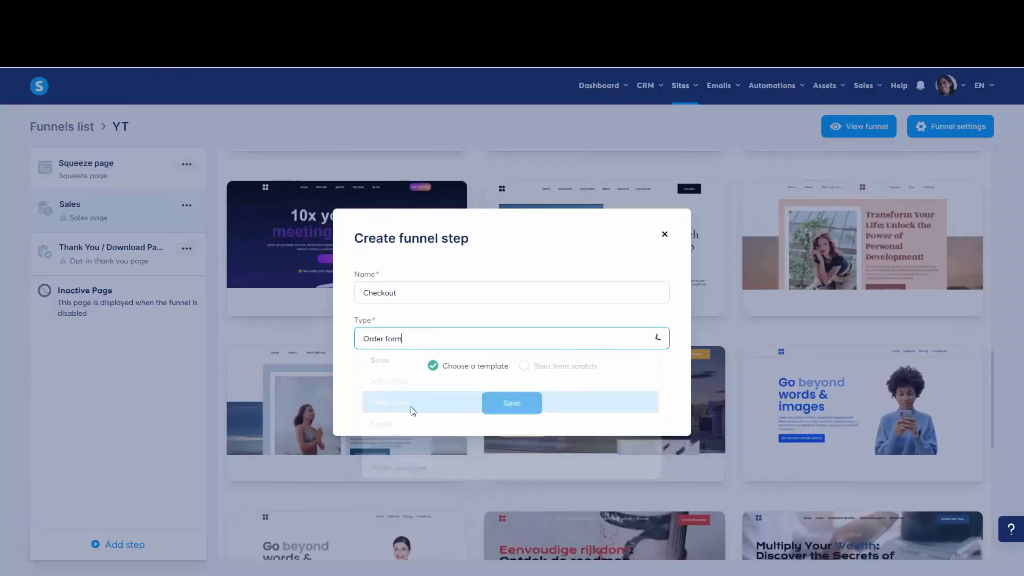
left_click(524, 412)
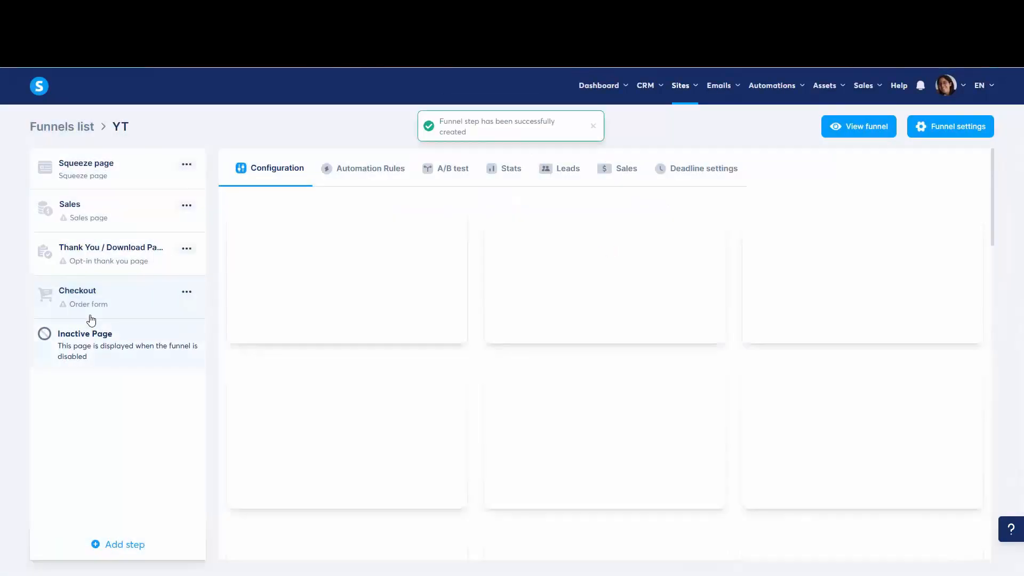
left_click_drag(45, 294, 49, 185)
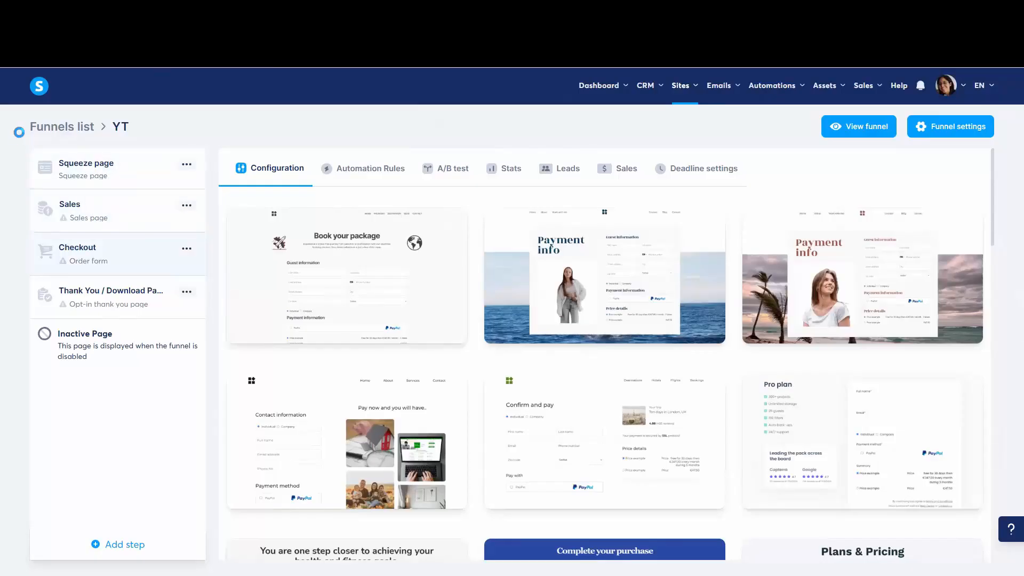
key("Print")
left_click_drag(18, 109, 249, 406)
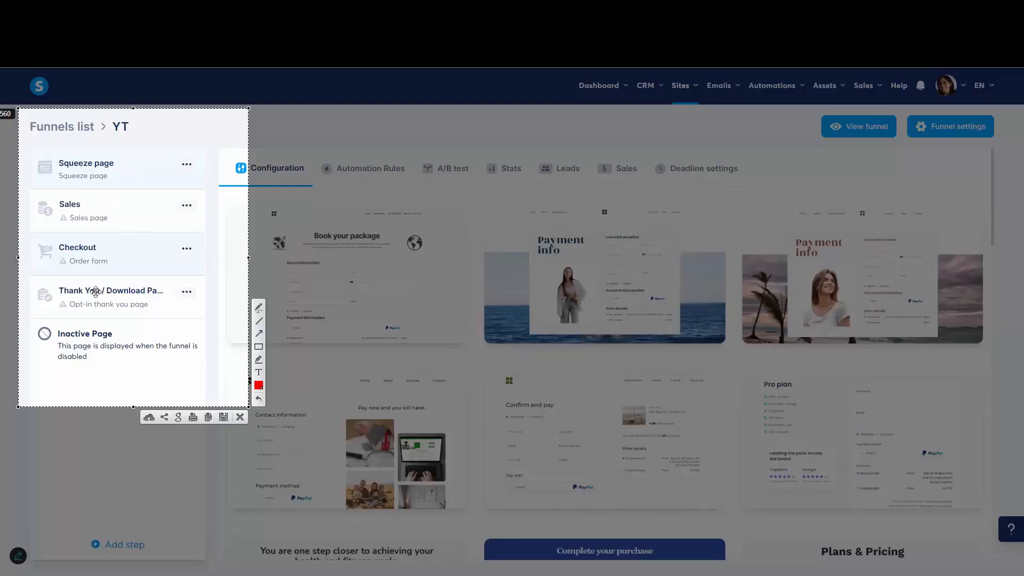
key("Escape")
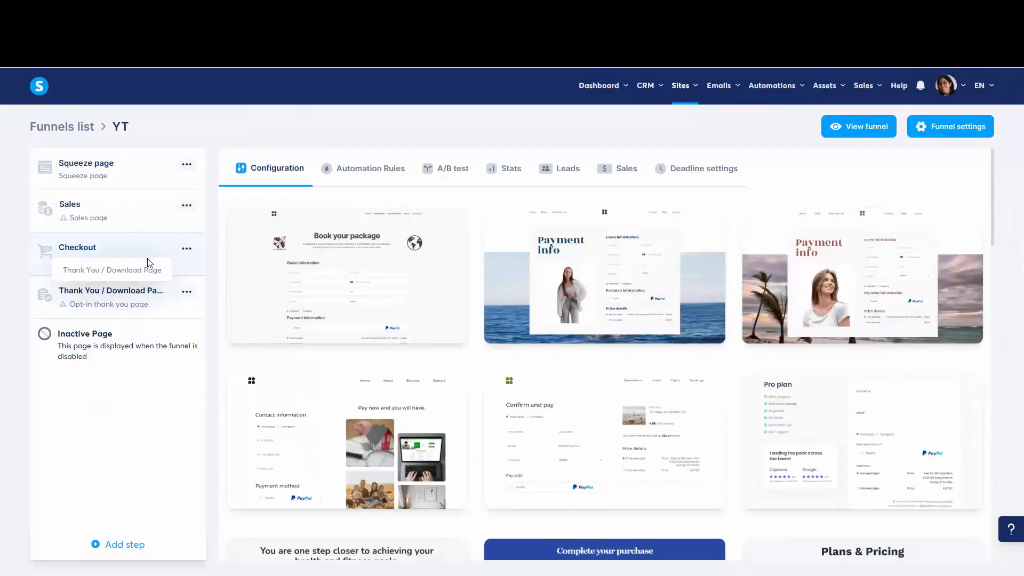
Step: Look through the order form templates available for the Checkout step
scroll(931, 435, "down", 8)
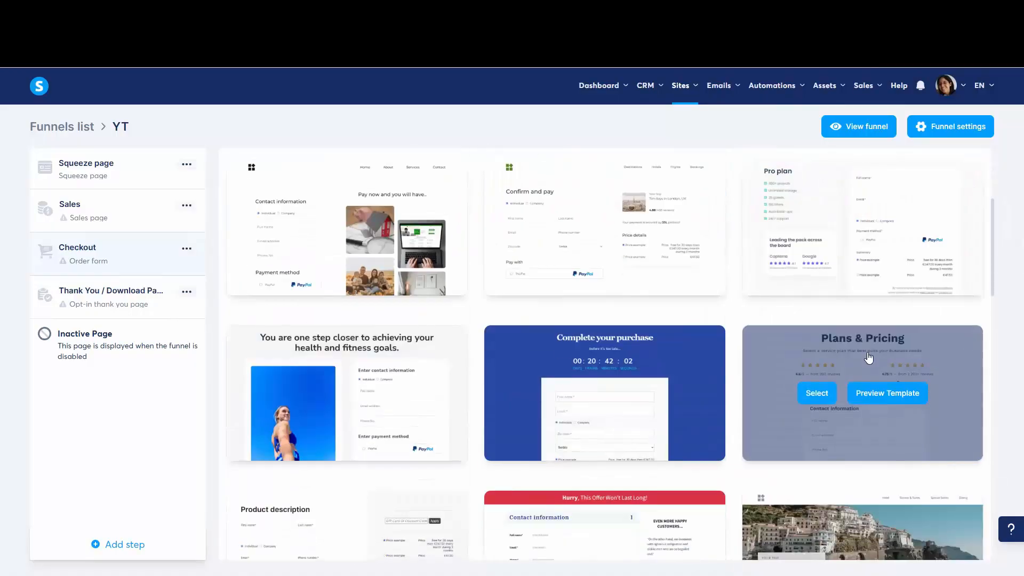
scroll(408, 429, "down", 3)
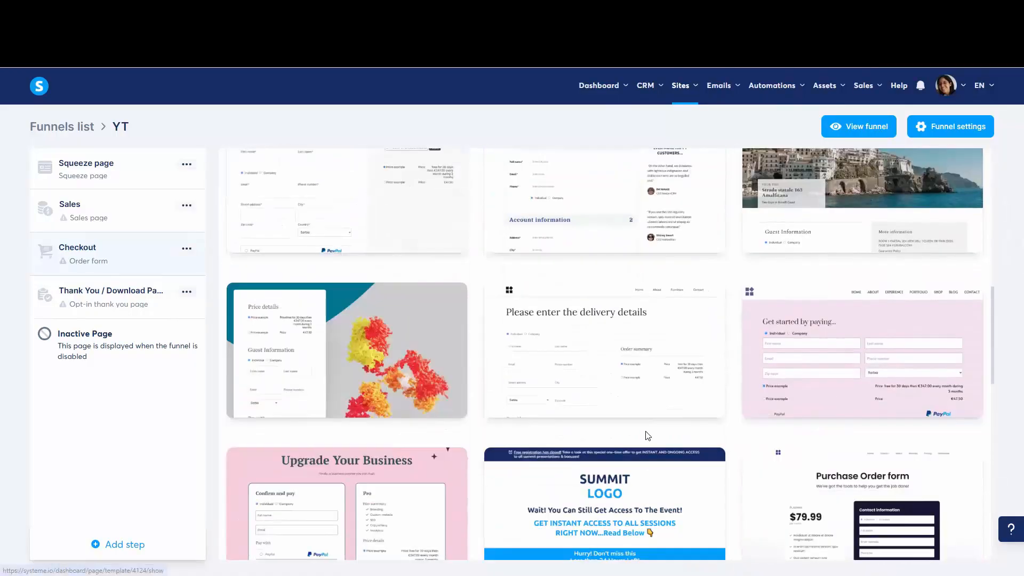
scroll(645, 434, "down", 8)
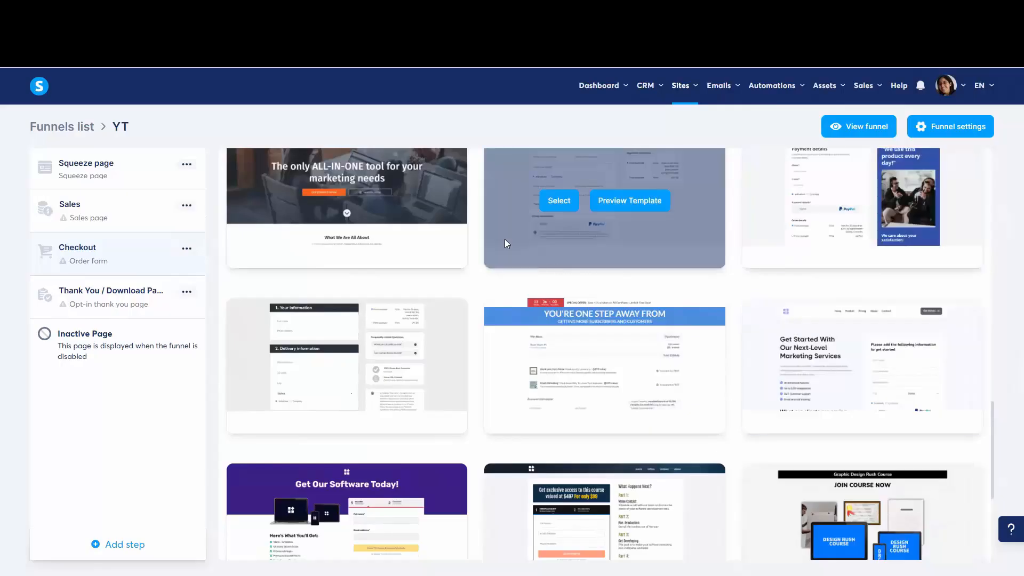
scroll(579, 367, "down", 5)
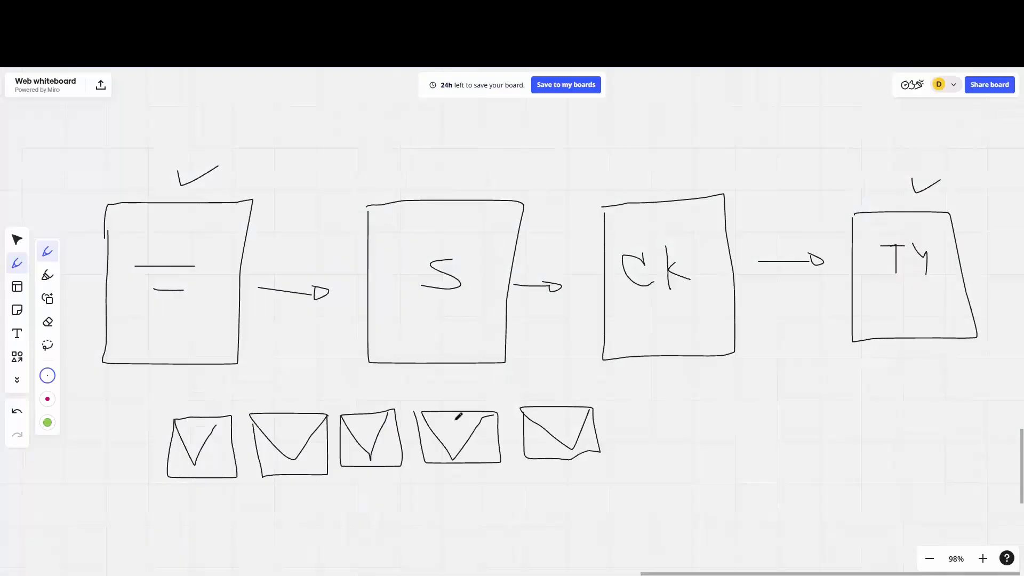
Step: Switch to the Miro whiteboard, stop drawing and bring the "From $0 to Sales" list into view for review
left_click(17, 241)
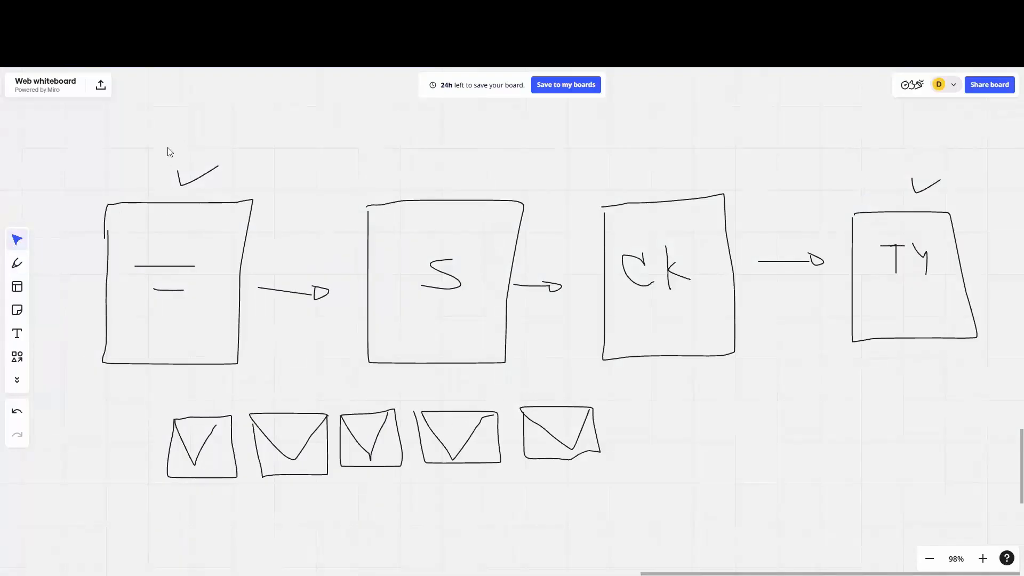
left_click_drag(163, 154, 723, 161)
left_click_drag(272, 189, 726, 198)
left_click_drag(536, 222, 702, 220)
left_click_drag(491, 225, 754, 235)
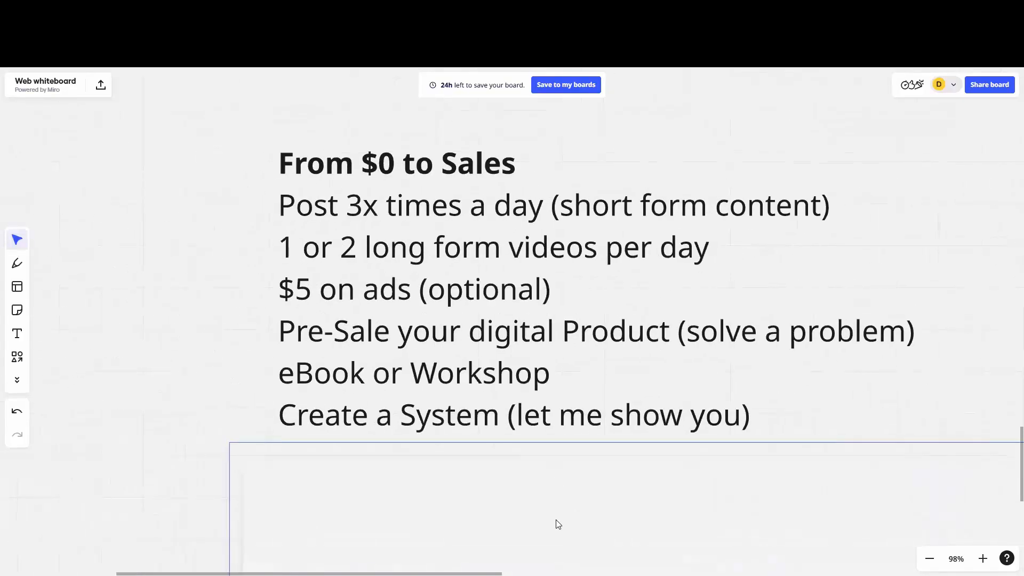
left_click_drag(840, 173, 729, 180)
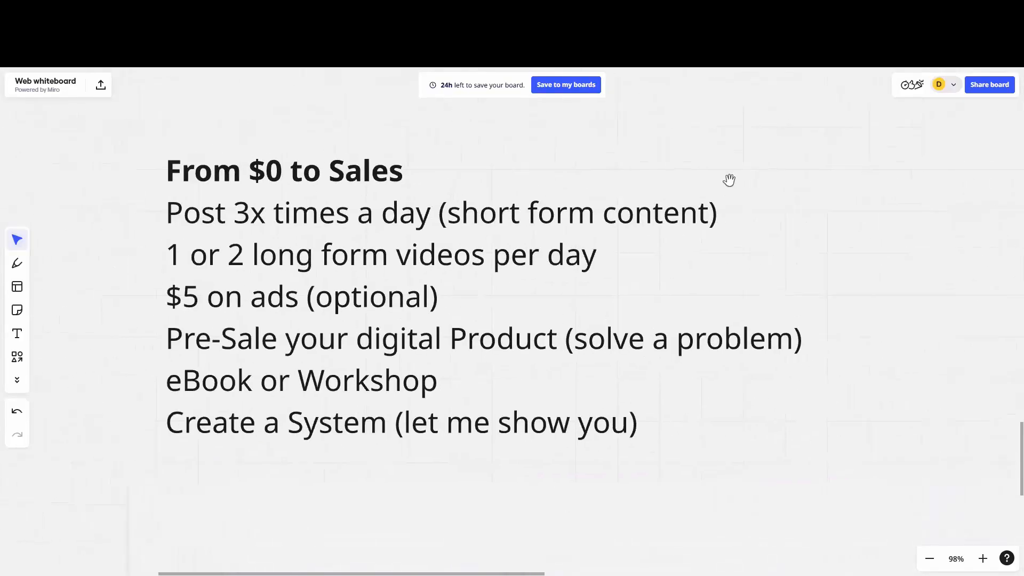